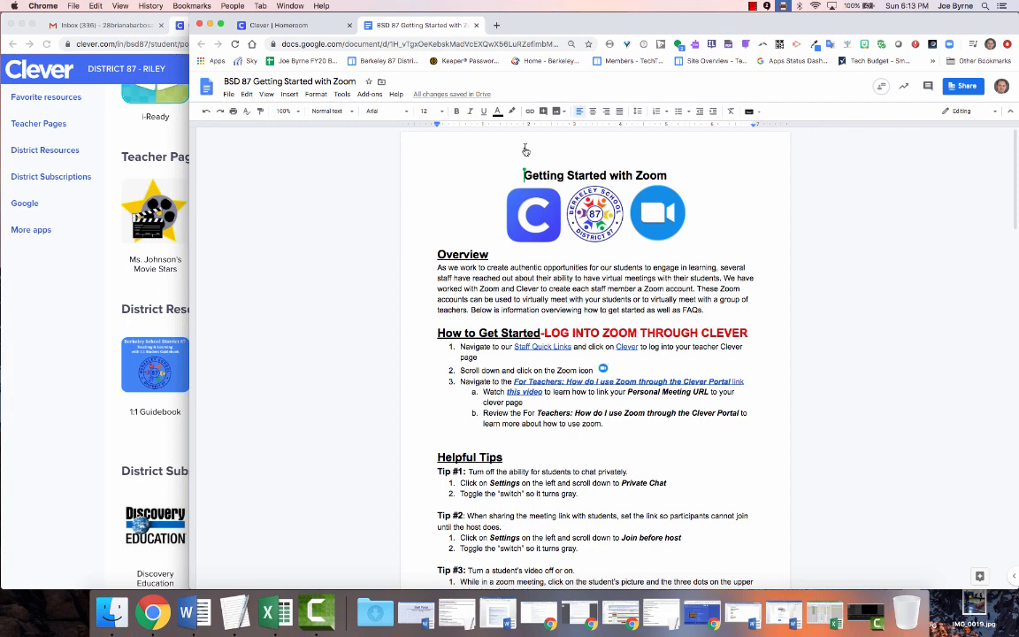
# - Open Zoom from the More apps section of the Clever teacher homeroom and go to its meeting settings
pyautogui.click(260, 27)
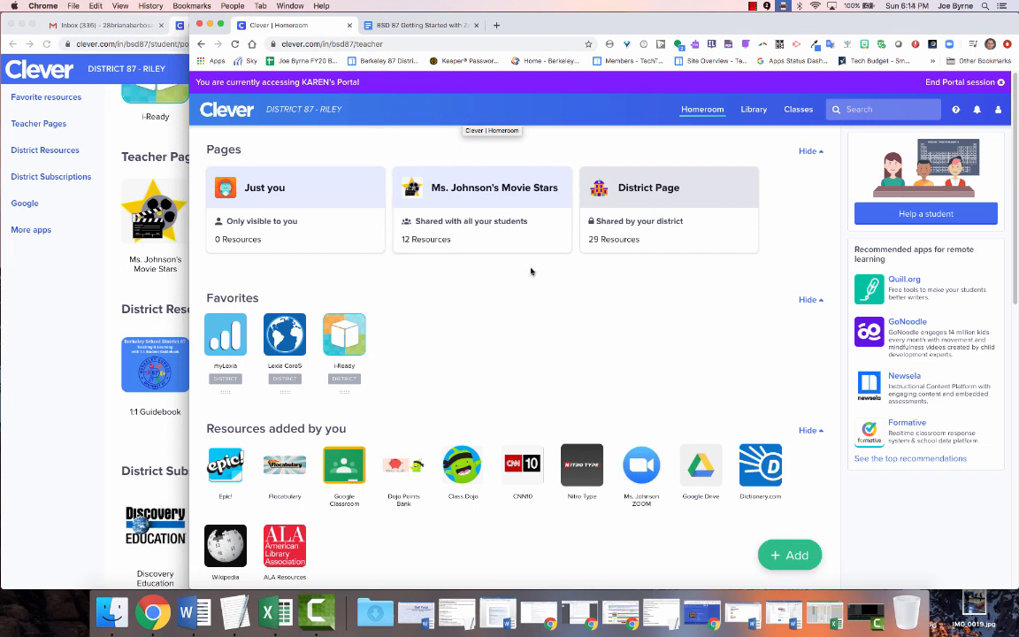
pyautogui.scroll(-10, 531, 269)
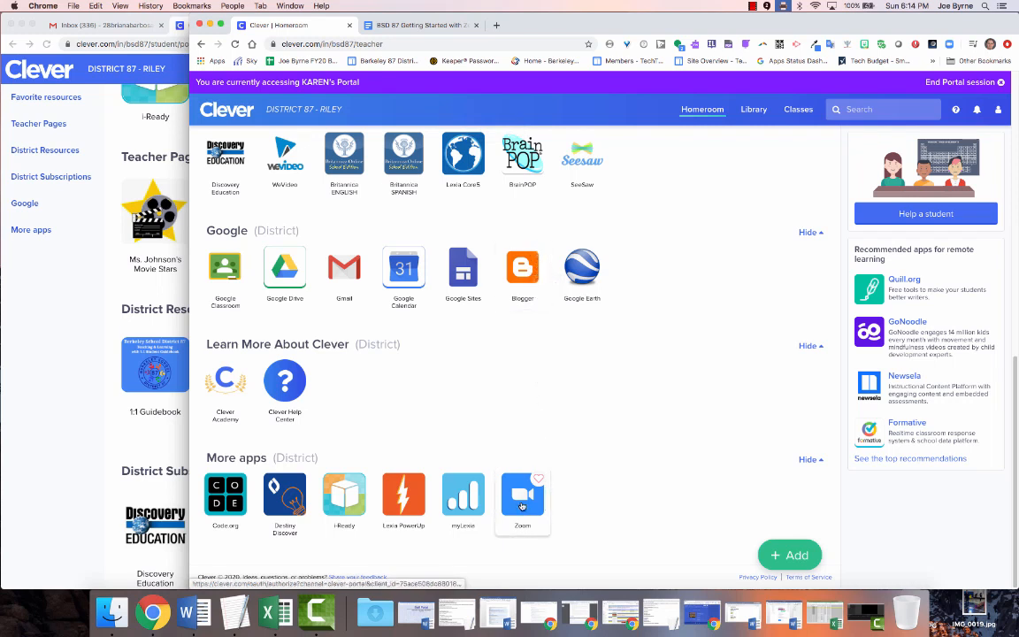
pyautogui.click(521, 506)
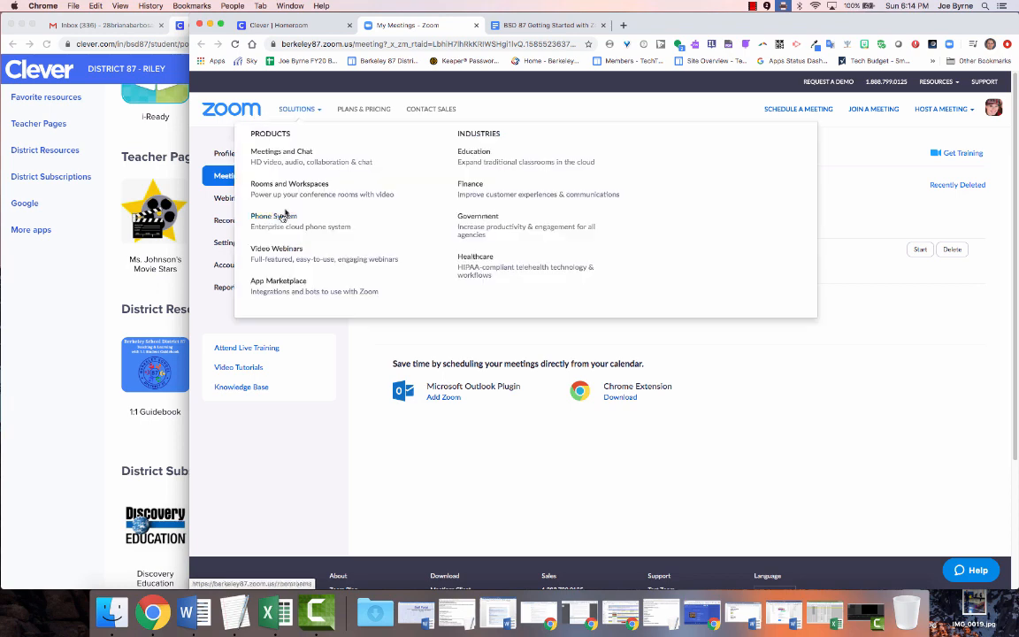
pyautogui.click(221, 245)
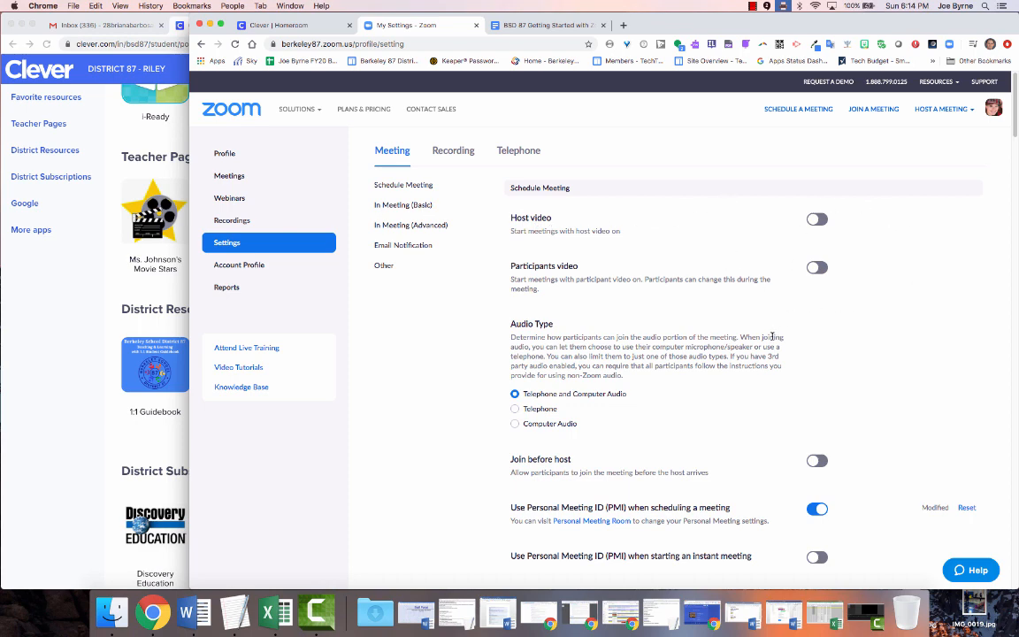
# - Review the Schedule Meeting settings, from host video and audio type to Join before host and Personal Meeting ID use
pyautogui.scroll(-3, 772, 337)
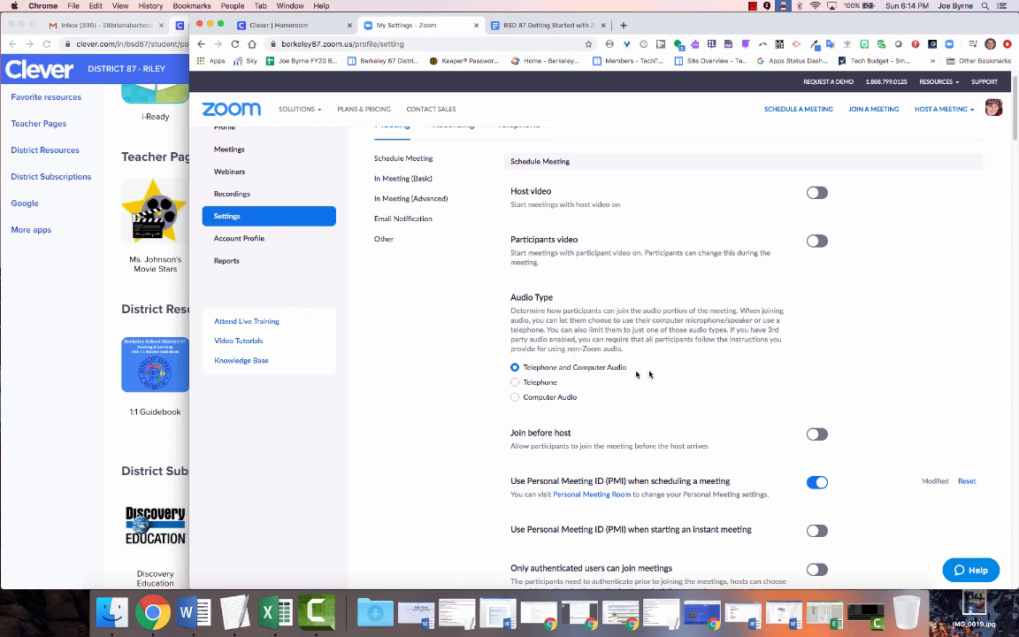
pyautogui.scroll(-3, 702, 382)
pyautogui.scroll(-2, 704, 383)
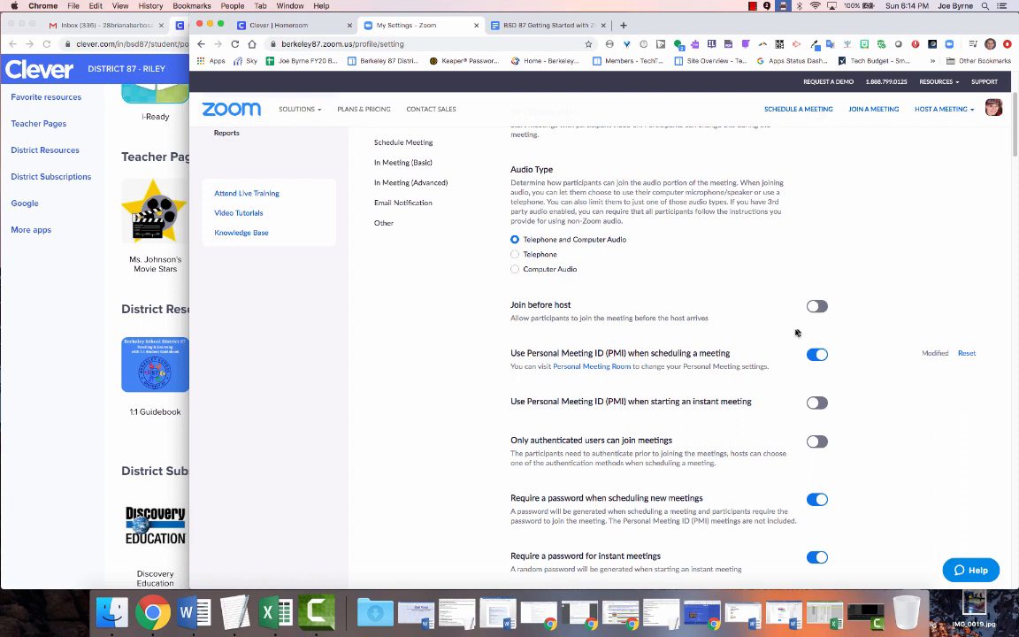
pyautogui.scroll(-1, 791, 375)
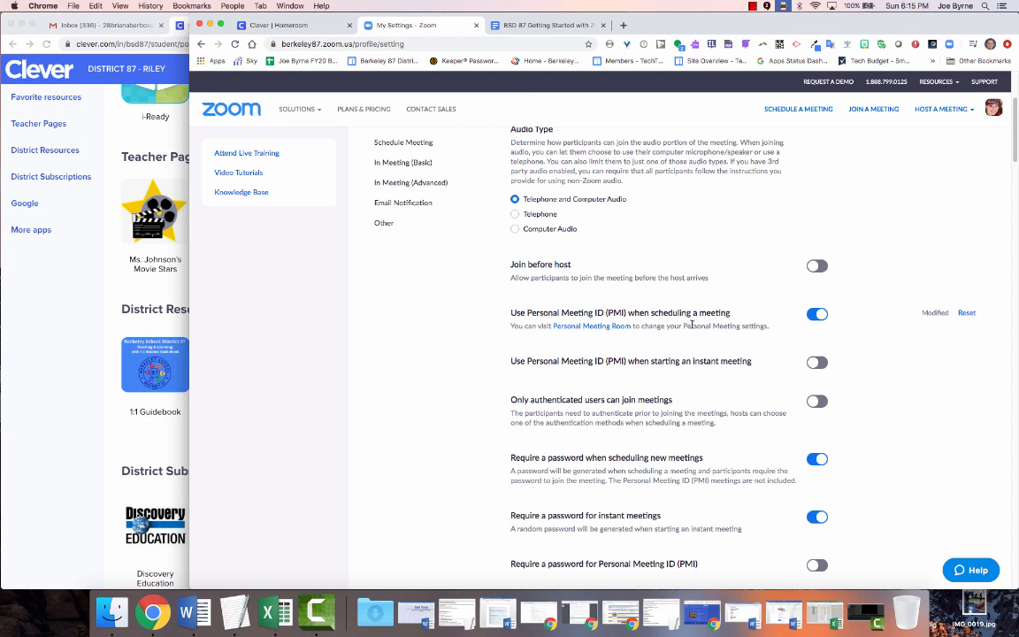
# - Open the teacher's Movie Stars page in the student Clever portal and compare its Zoom link with the Zoom scheduling settings
pyautogui.click(113, 231)
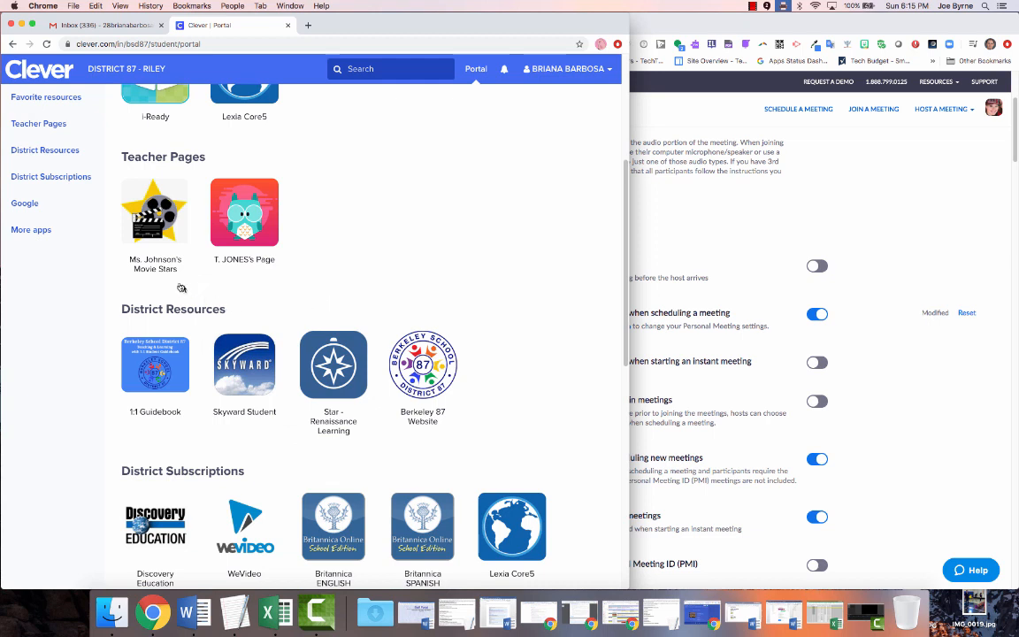
pyautogui.click(150, 212)
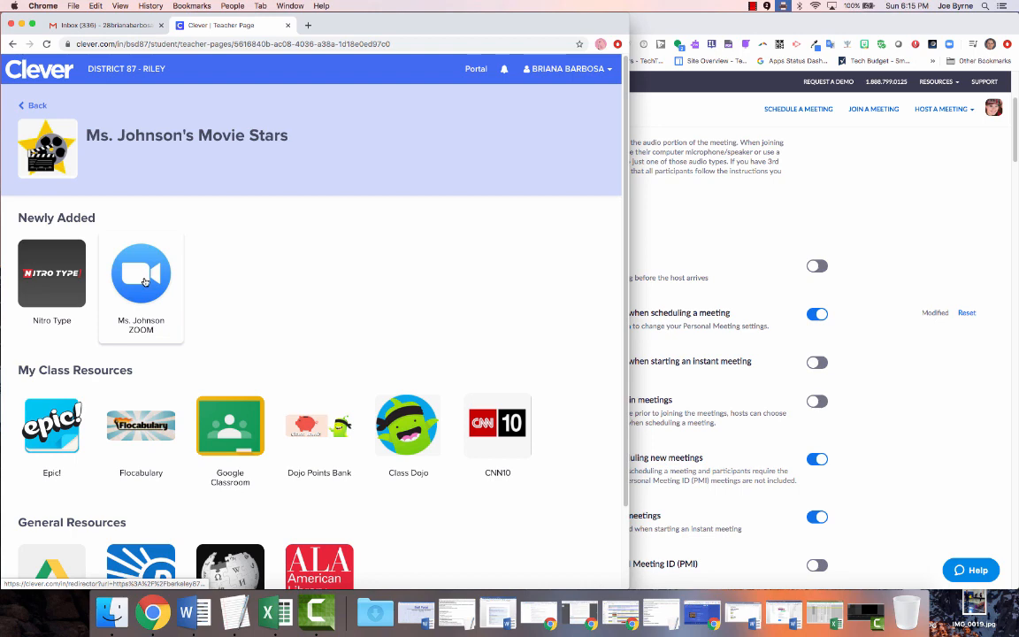
pyautogui.click(673, 253)
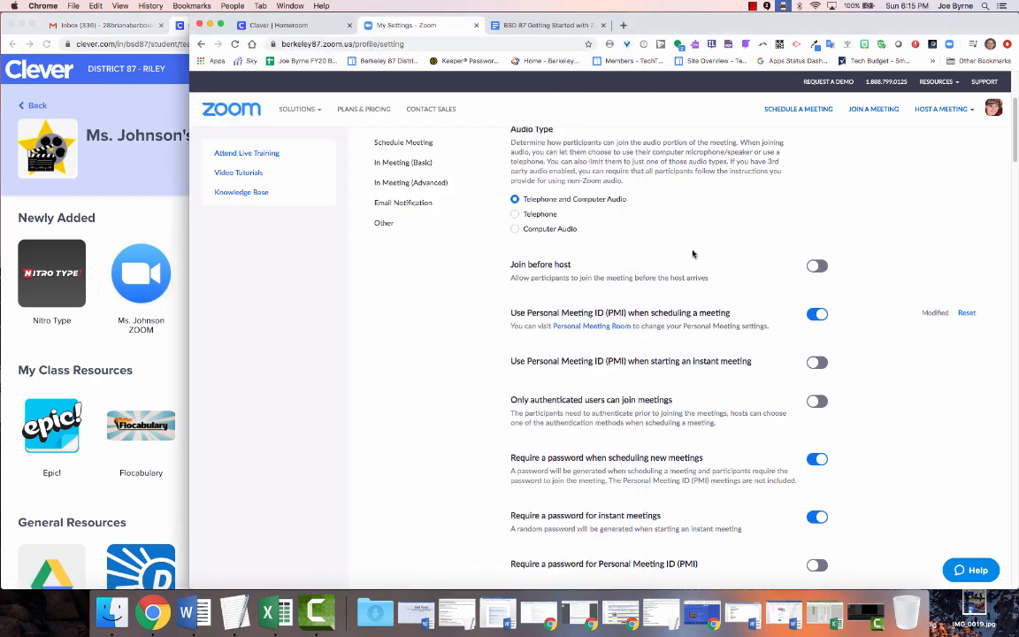
pyautogui.scroll(-5, 693, 254)
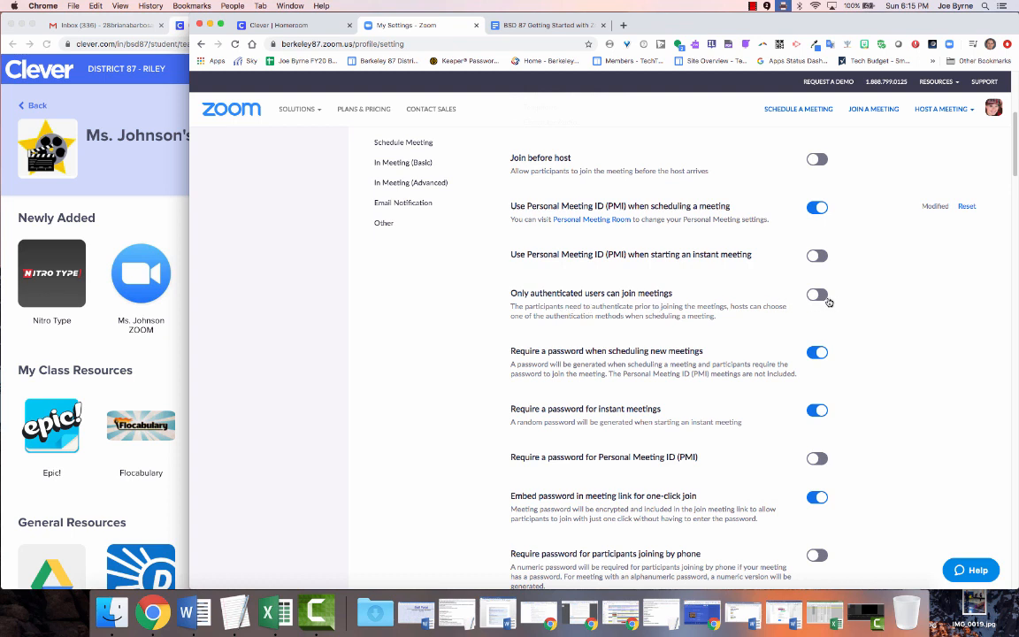
pyautogui.click(163, 194)
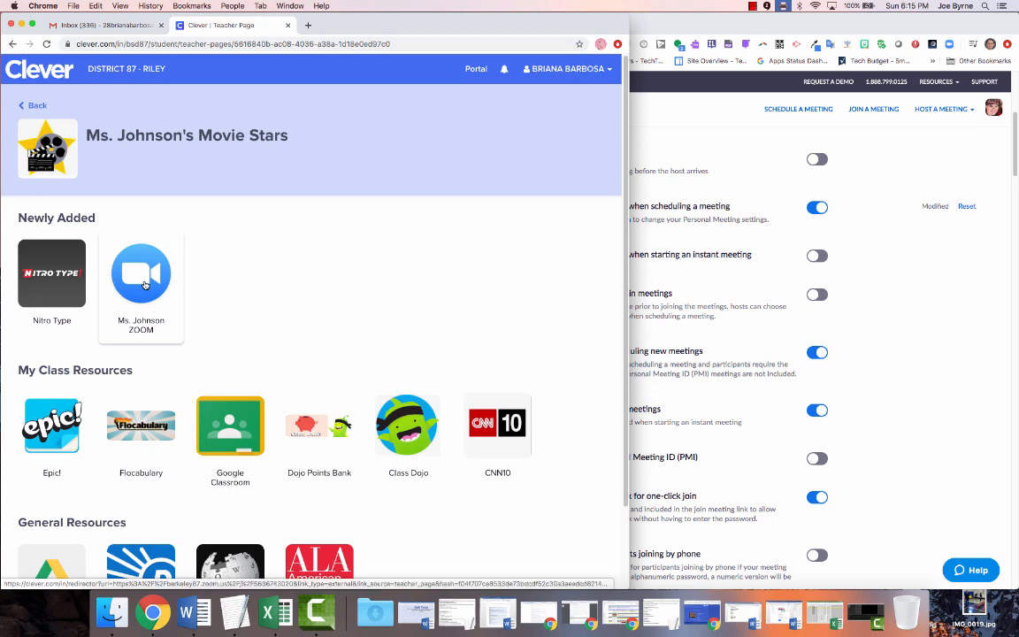
pyautogui.click(784, 284)
# - Turn off the requirement for a password when scheduling new meetings in the Zoom settings
pyautogui.scroll(-3, 717, 333)
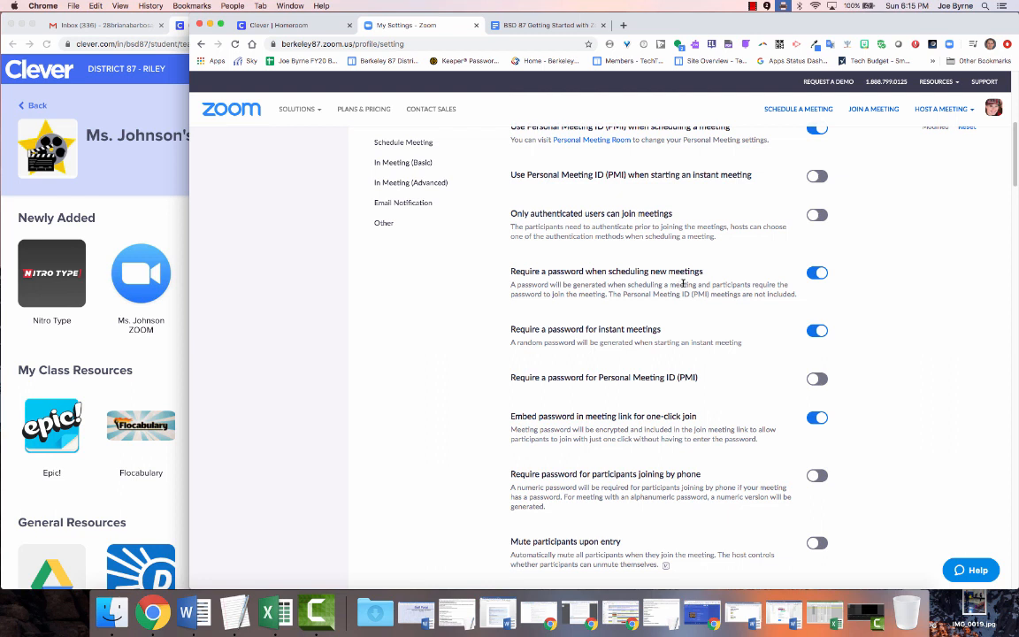
pyautogui.click(813, 274)
pyautogui.scroll(-2, 840, 292)
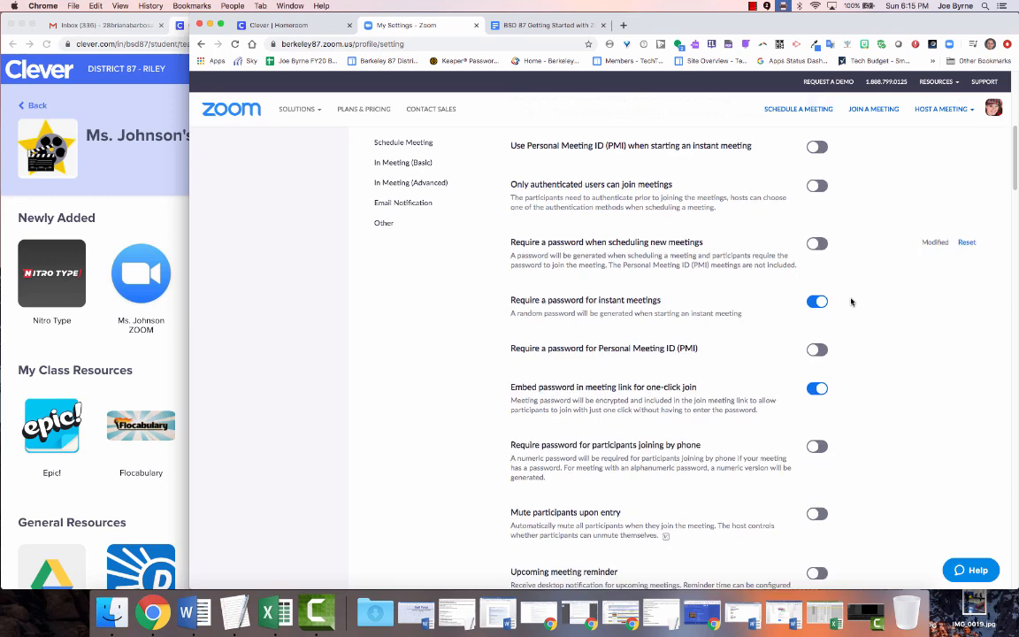
# - Review the remaining password and participant entry settings, plus the chat, private chat and auto saving options under In Meeting (Basic)
pyautogui.scroll(-1, 848, 299)
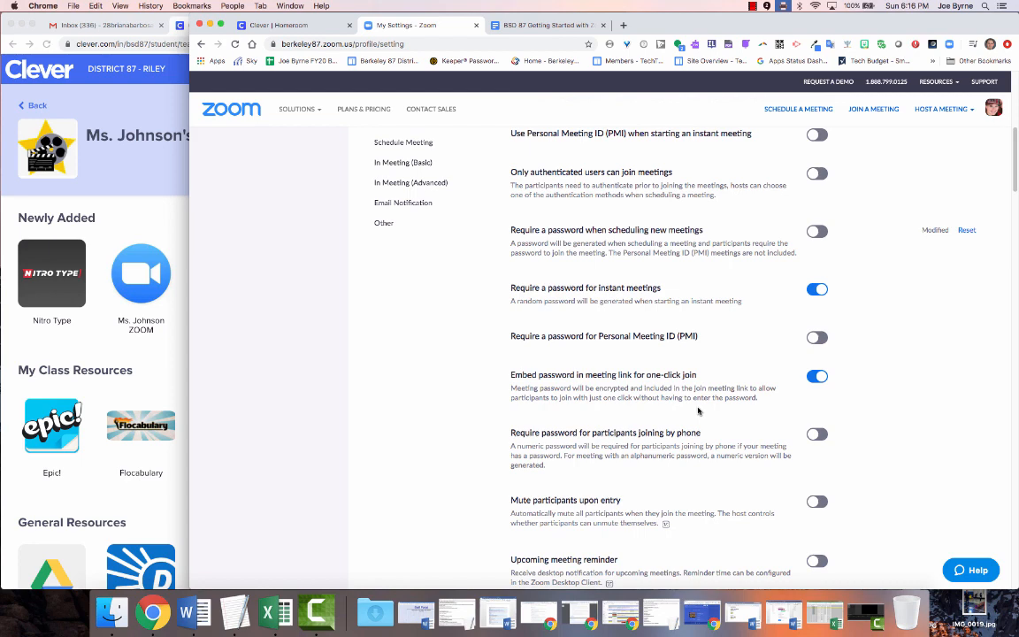
pyautogui.scroll(-2, 725, 408)
pyautogui.scroll(-10, 724, 408)
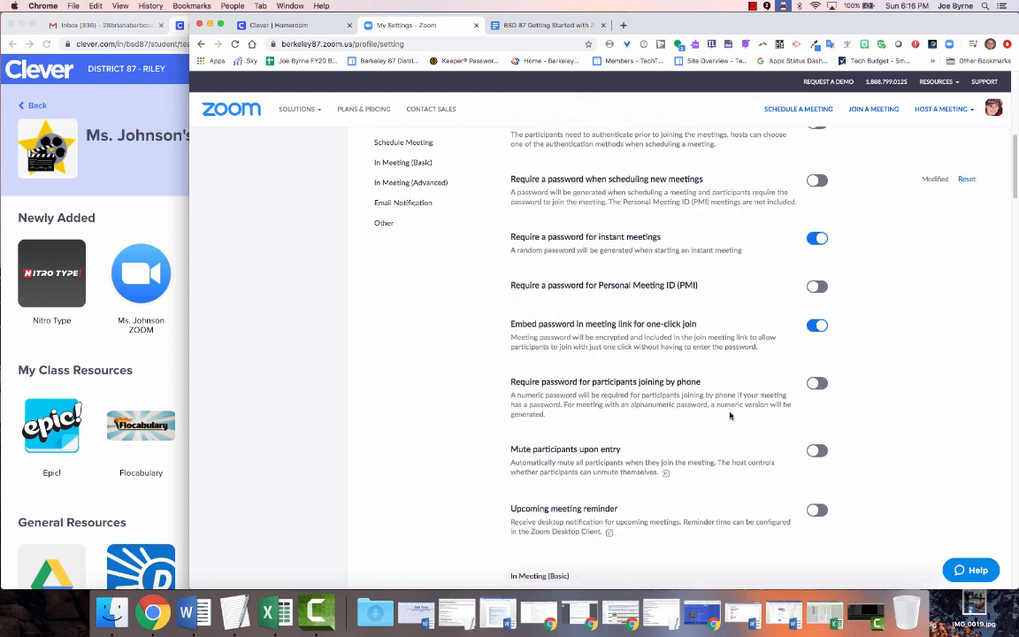
pyautogui.scroll(-1, 730, 415)
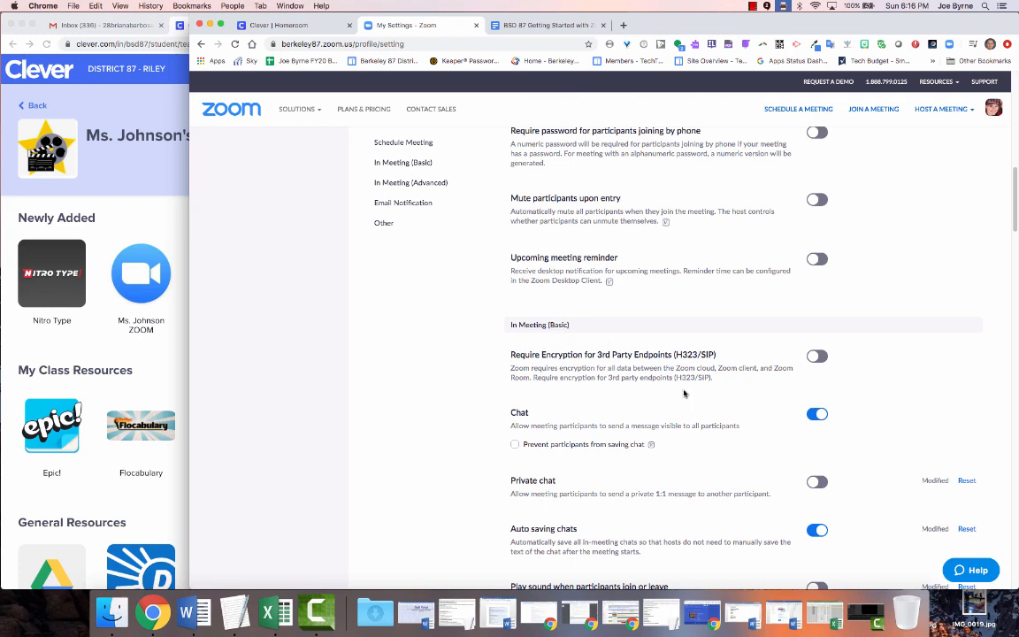
pyautogui.scroll(-4, 685, 394)
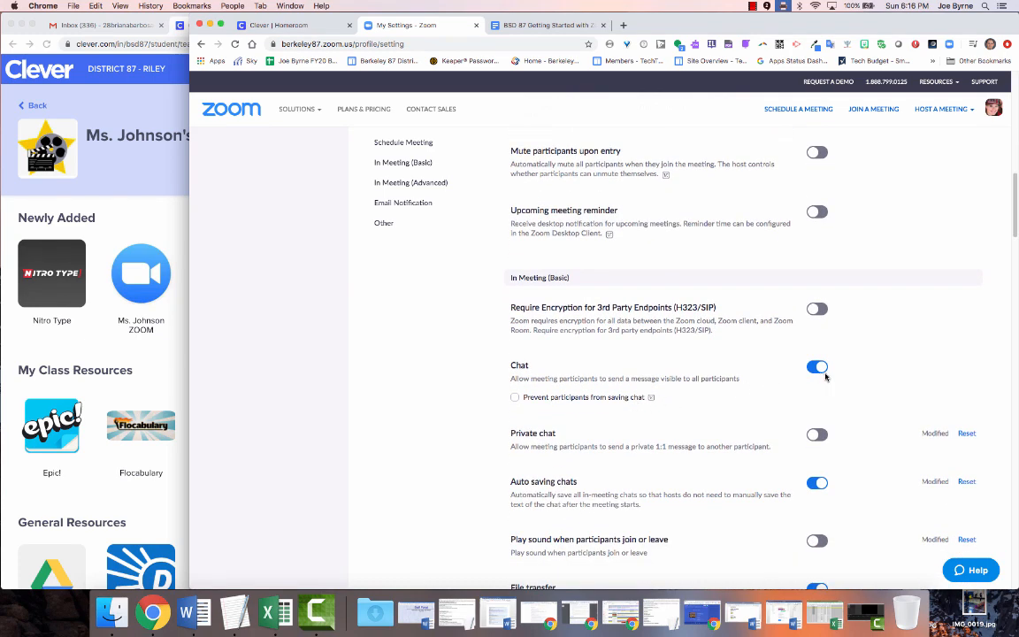
pyautogui.scroll(-4, 826, 377)
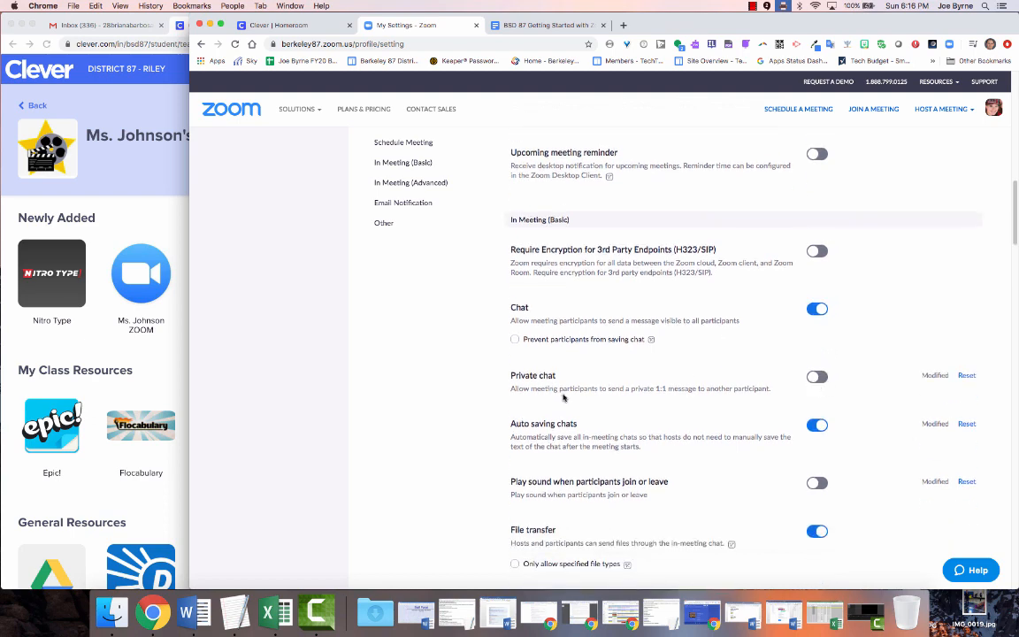
pyautogui.scroll(-2, 562, 398)
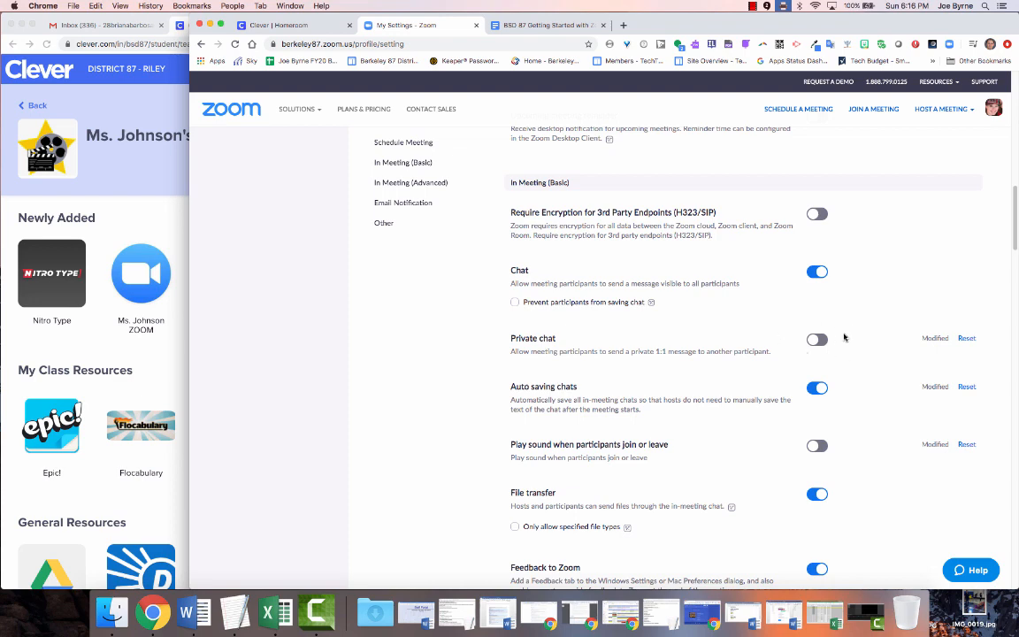
pyautogui.scroll(-2, 866, 372)
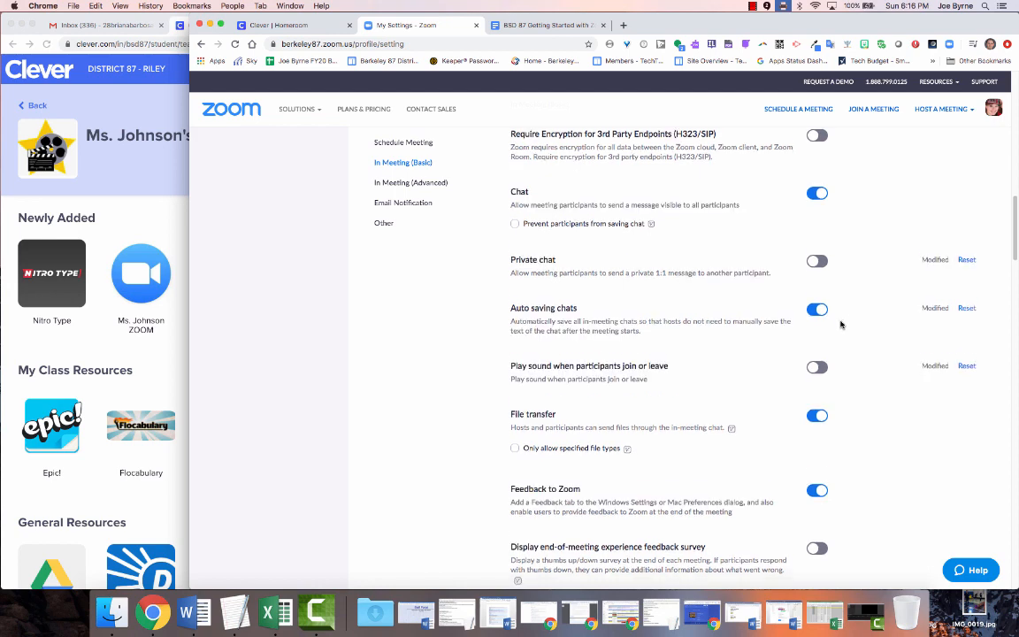
# - Examine the In Meeting (Basic) options for file transfer, co-host, putting attendees on hold and who can share the screen
pyautogui.scroll(-1, 840, 324)
pyautogui.scroll(-1, 841, 324)
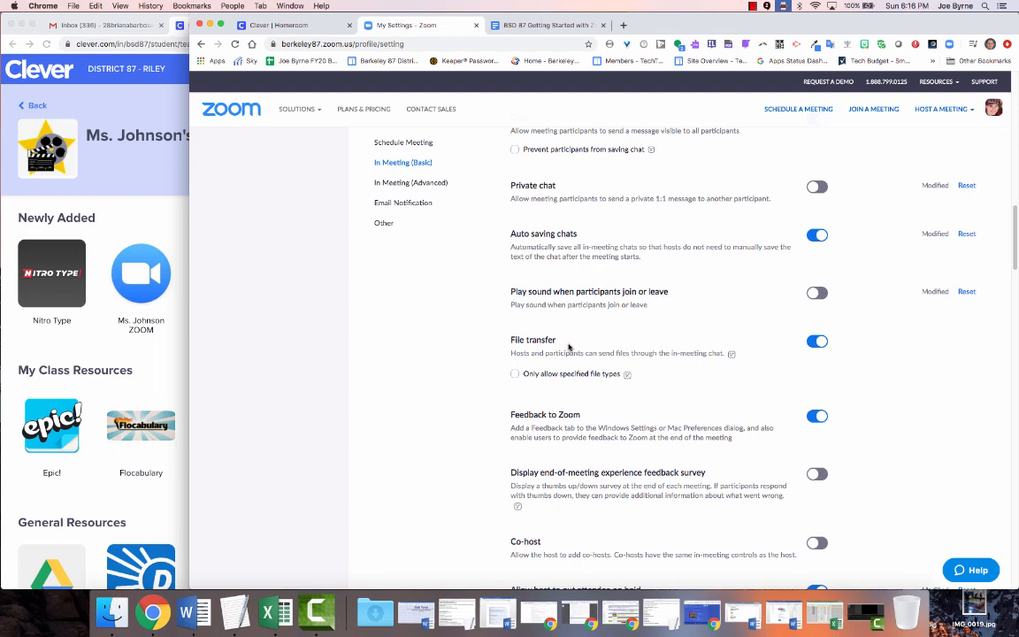
pyautogui.scroll(-1, 571, 348)
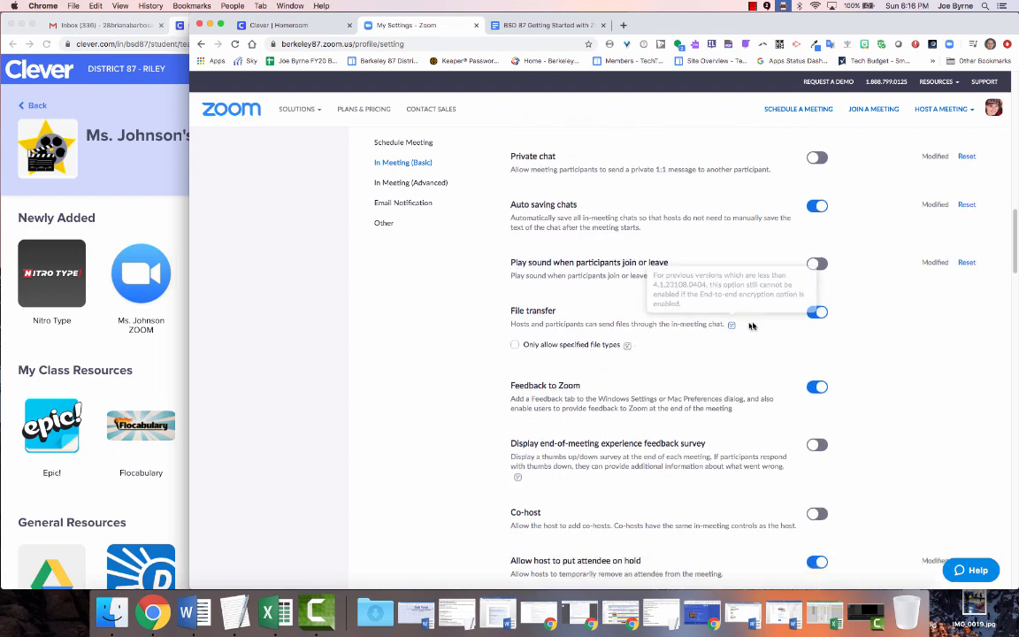
pyautogui.scroll(-1, 841, 324)
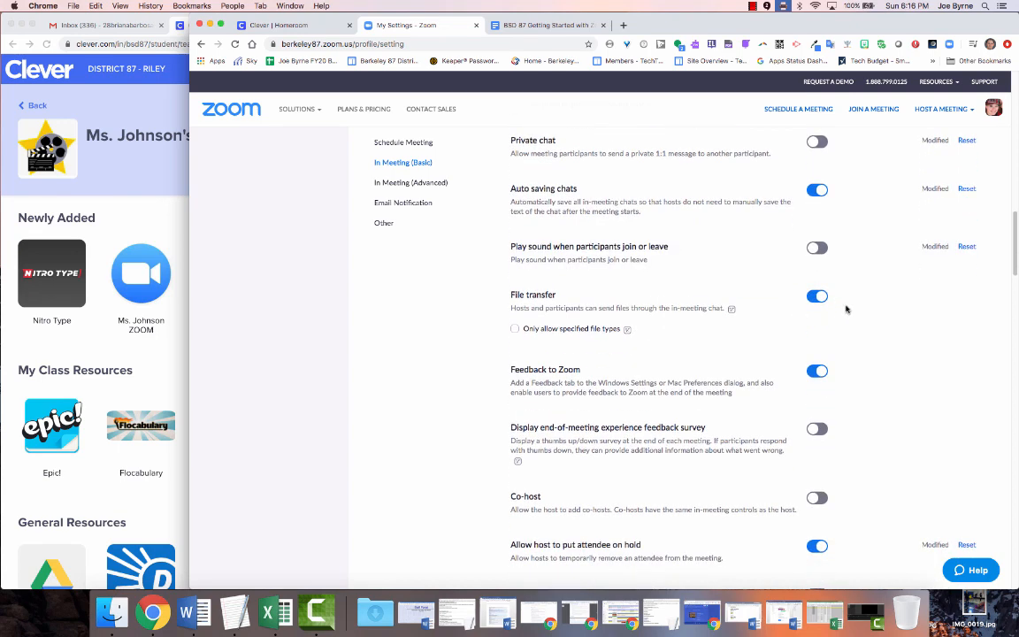
pyautogui.scroll(-3, 855, 341)
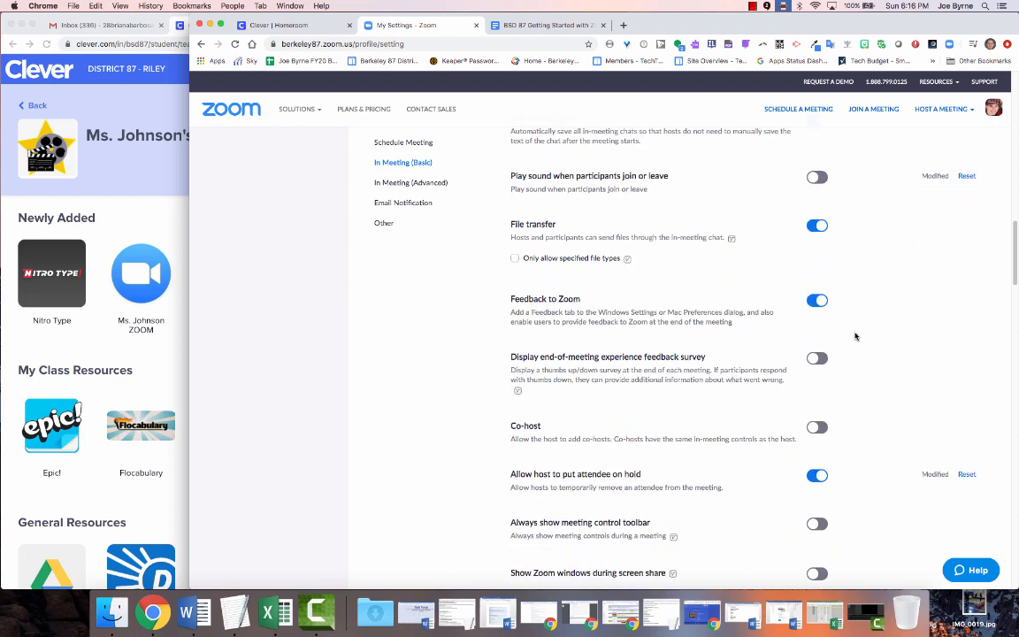
pyautogui.scroll(-3, 854, 350)
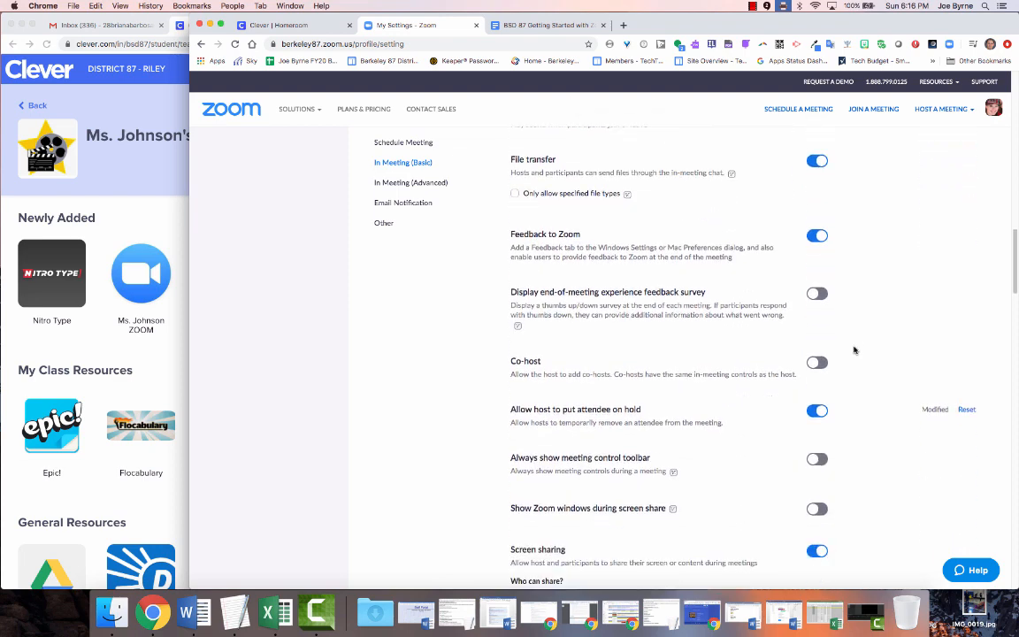
pyautogui.scroll(-1, 606, 414)
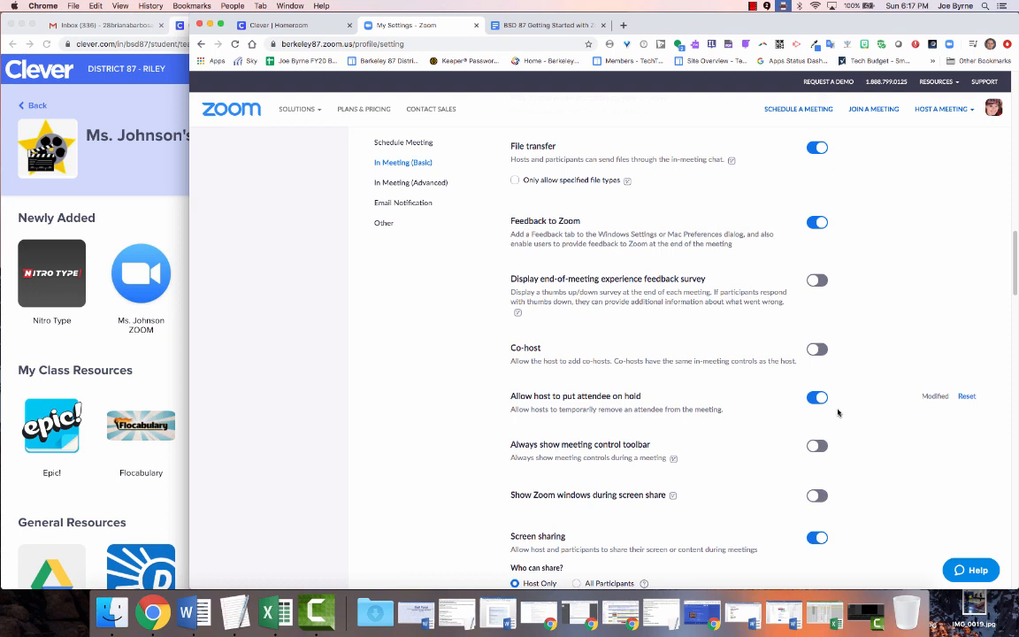
pyautogui.scroll(-1, 836, 412)
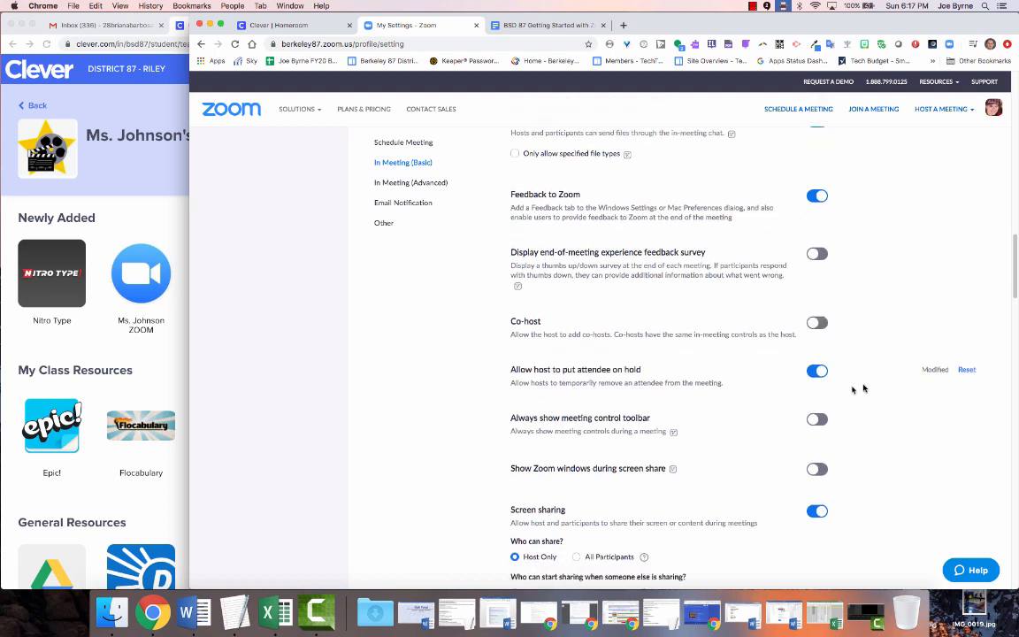
pyautogui.scroll(-5, 864, 405)
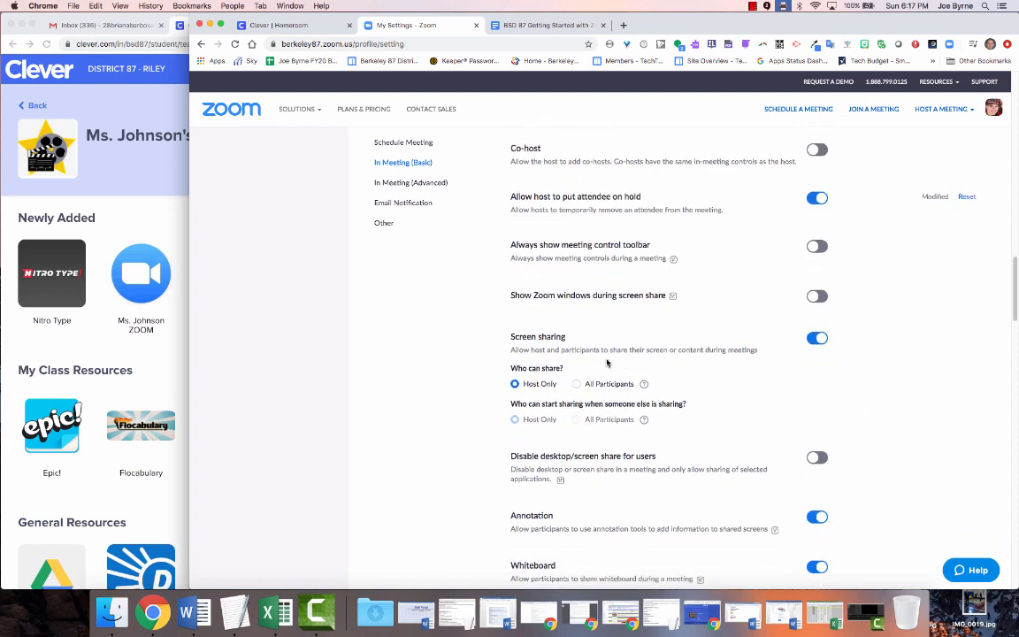
pyautogui.scroll(-1, 588, 362)
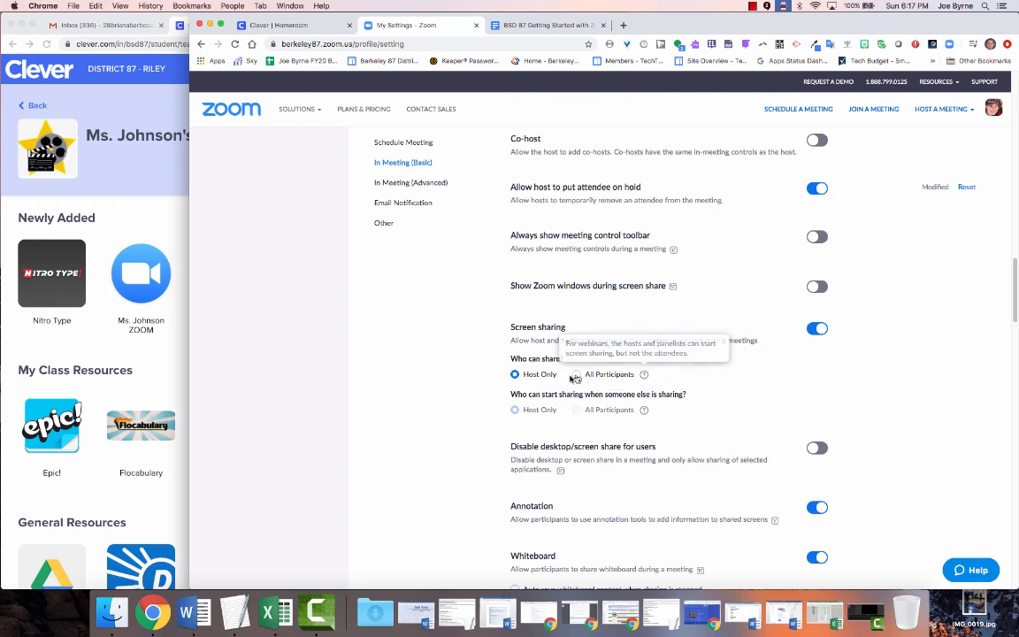
pyautogui.scroll(-2, 778, 404)
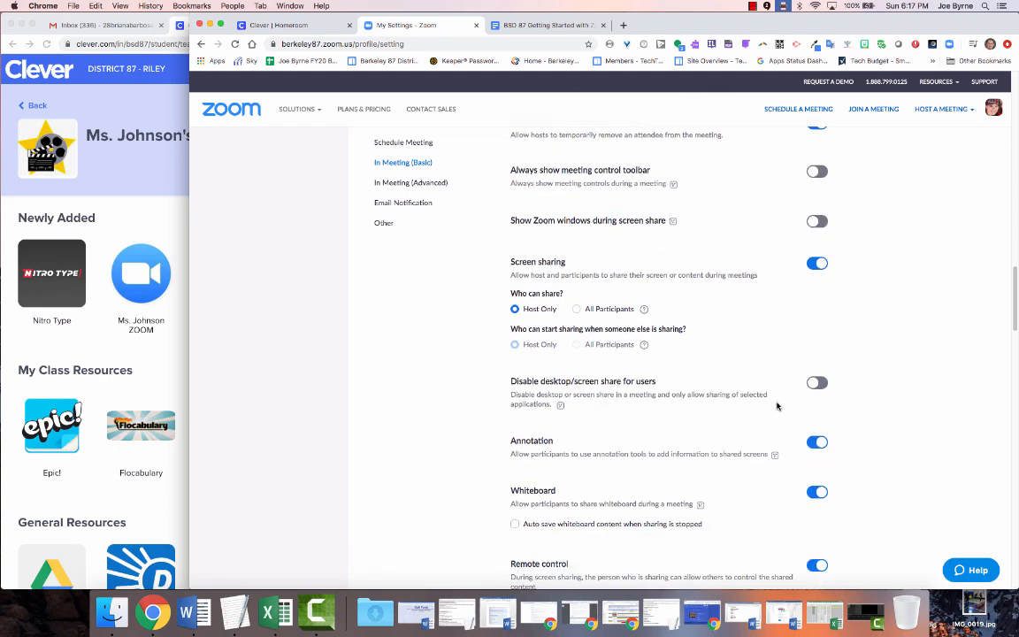
# - Look through the In Meeting (Advanced) and Email Notification settings down to the Other section
pyautogui.scroll(-15, 777, 405)
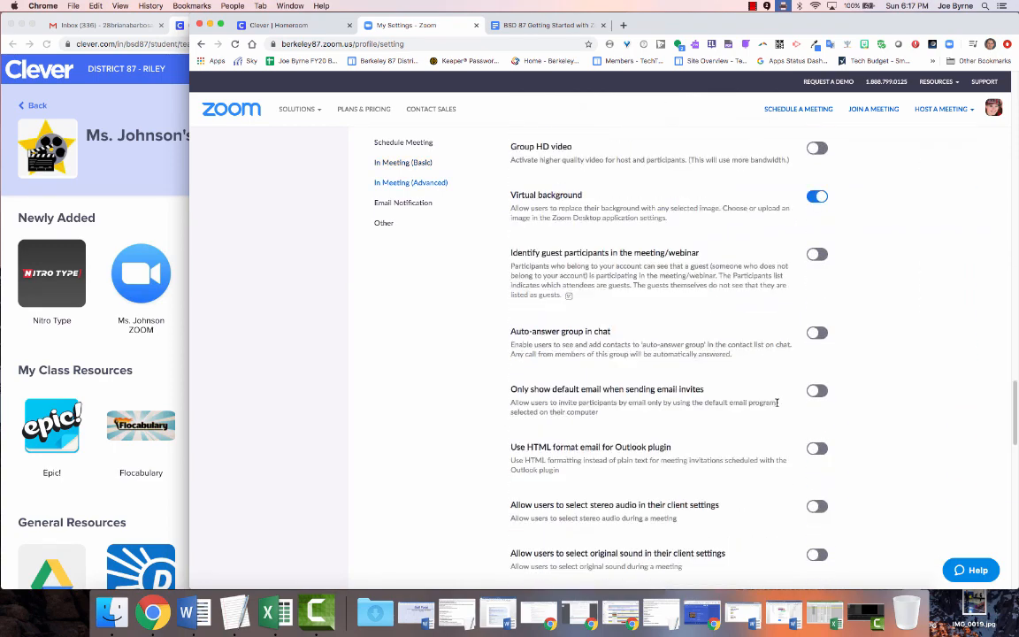
pyautogui.scroll(-8, 776, 405)
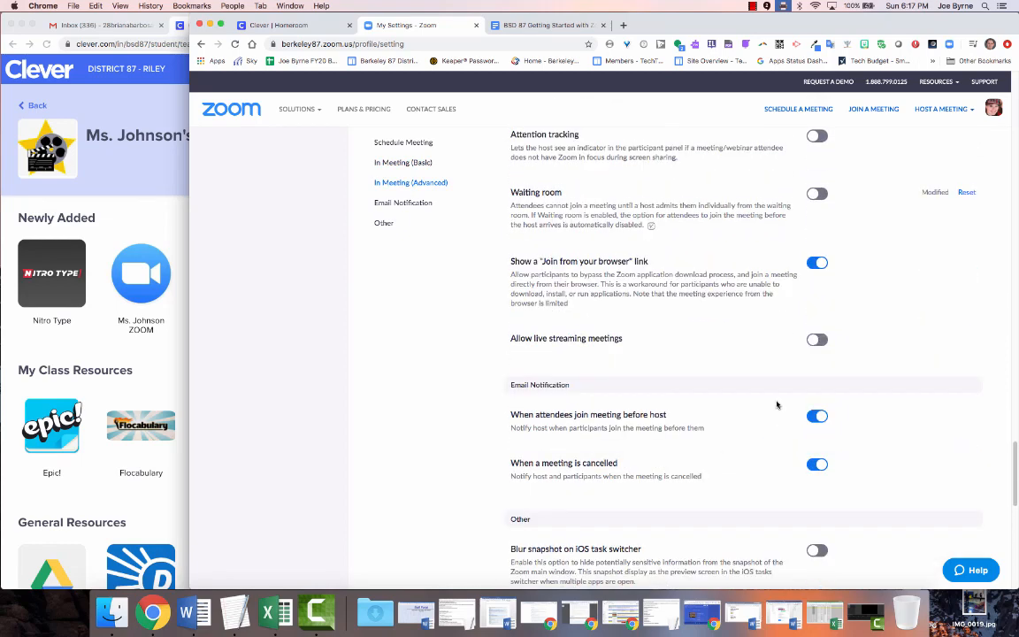
pyautogui.scroll(-1, 777, 405)
pyautogui.scroll(-1, 877, 414)
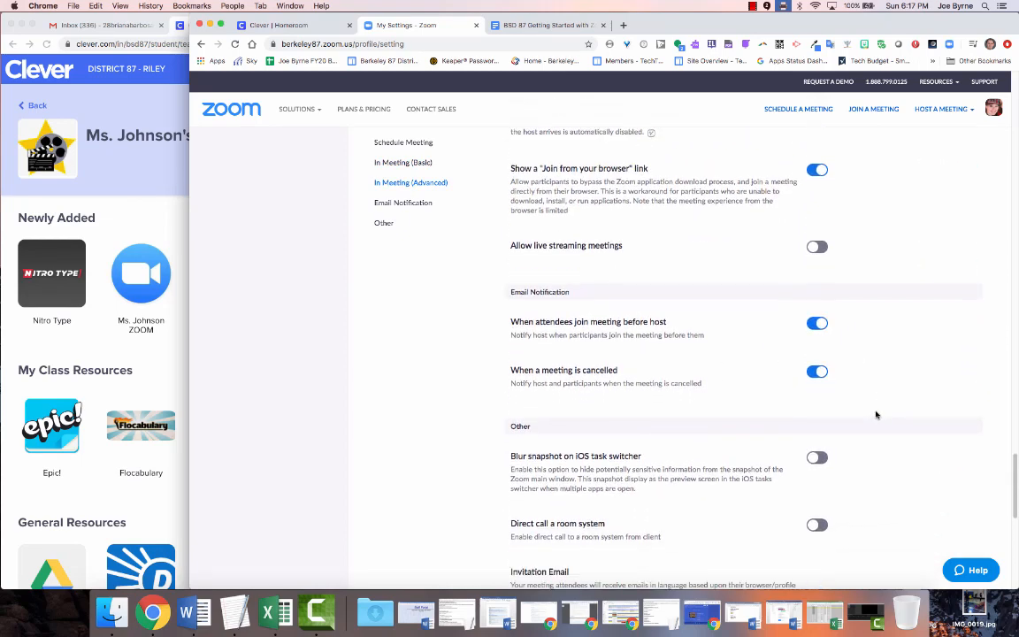
pyautogui.scroll(-1, 875, 414)
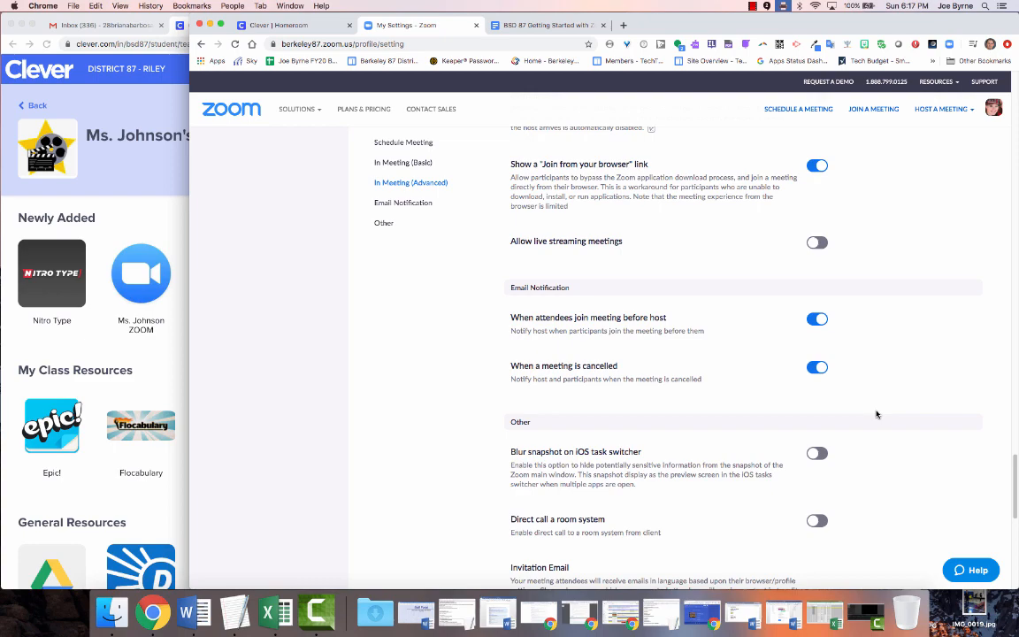
# - Start scheduling a new meeting and set its topic to "My First Meeting"
pyautogui.scroll(-5, 875, 414)
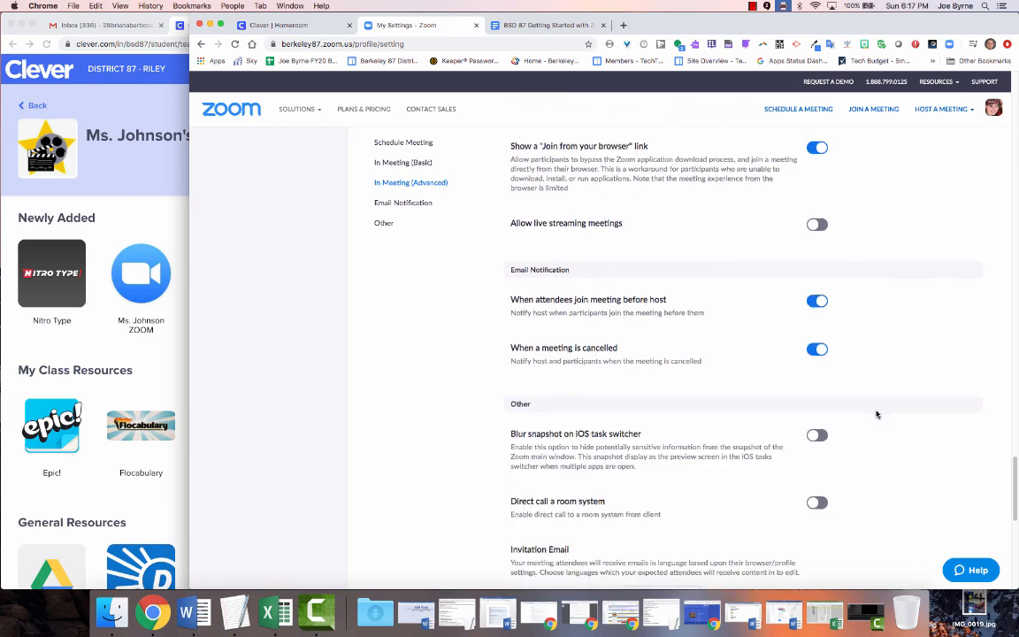
pyautogui.scroll(-4, 876, 413)
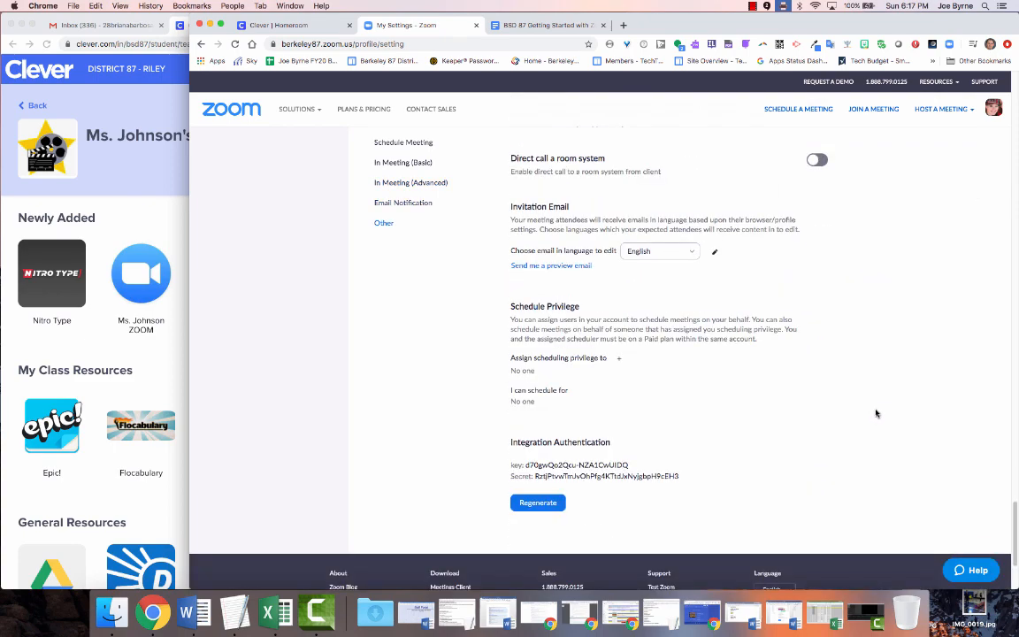
pyautogui.scroll(20, 876, 414)
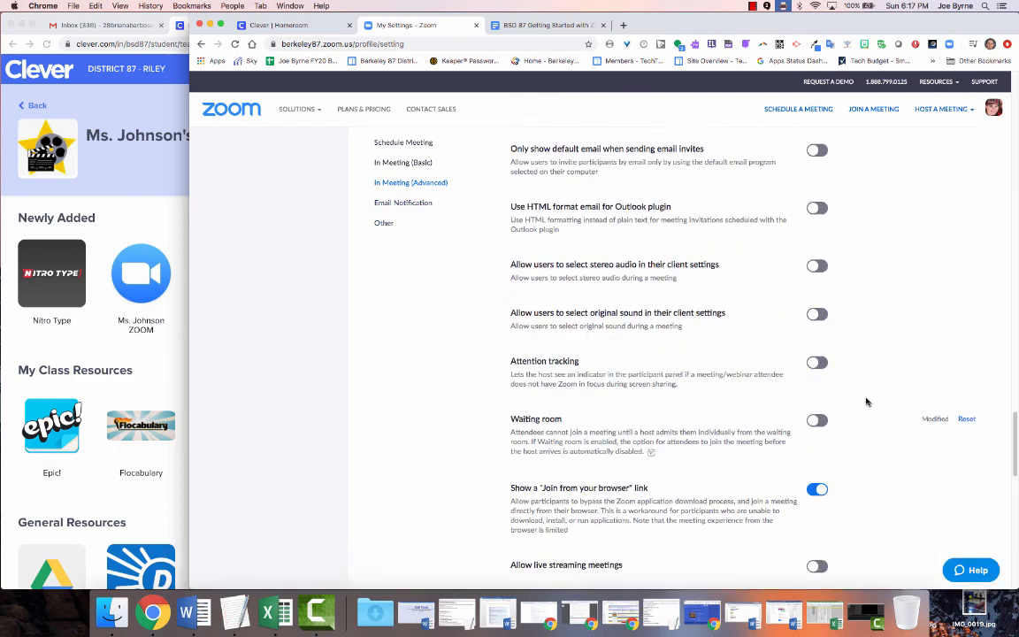
pyautogui.click(800, 110)
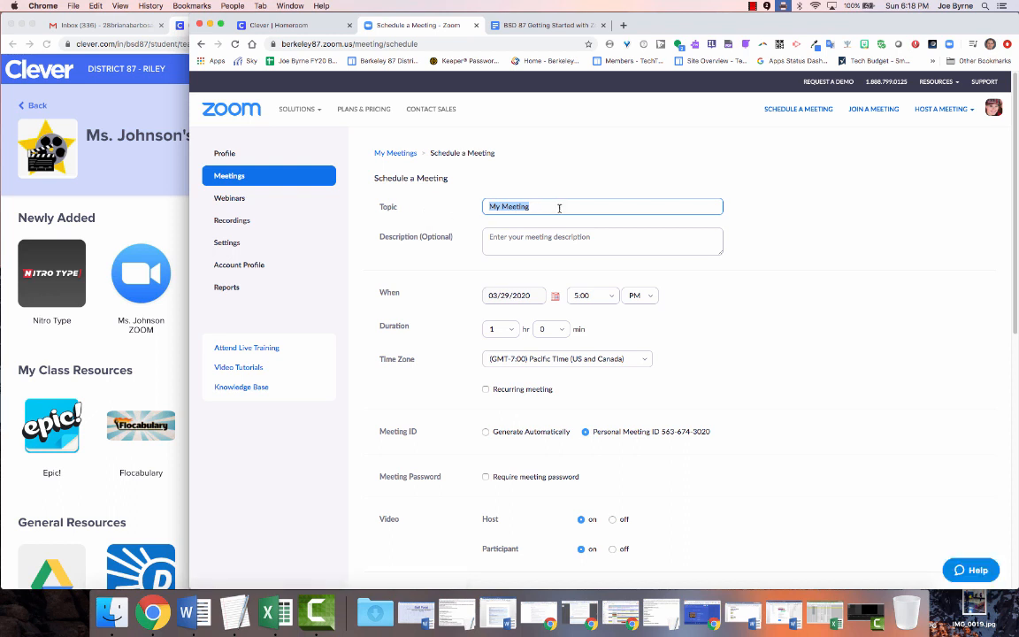
pyautogui.write('My First Meeting')
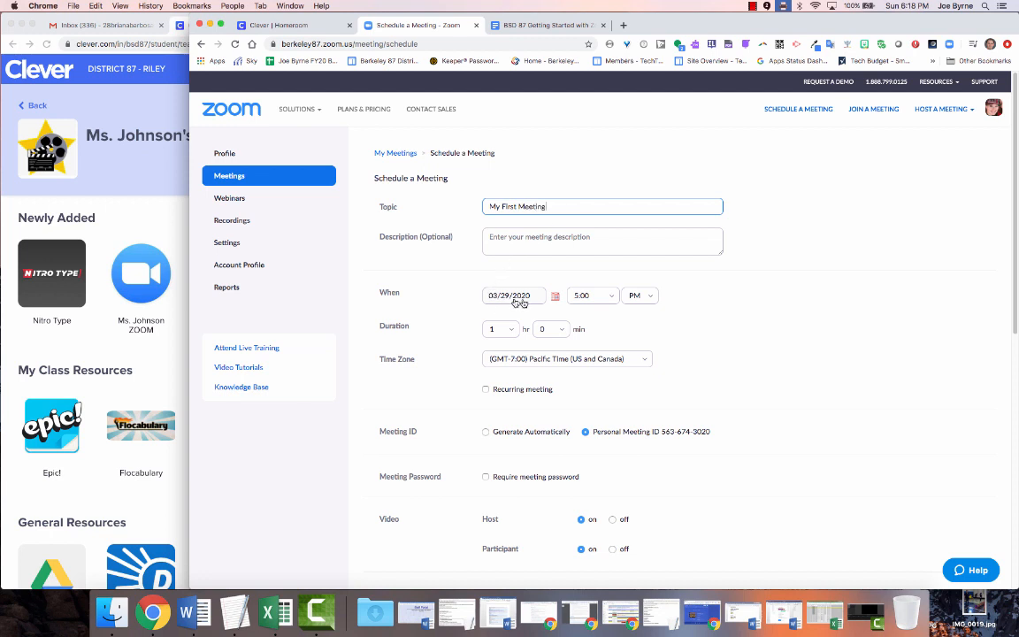
# - Set the meeting's start time to 6:30 PM and its duration to 0 hours 30 minutes
pyautogui.click(610, 299)
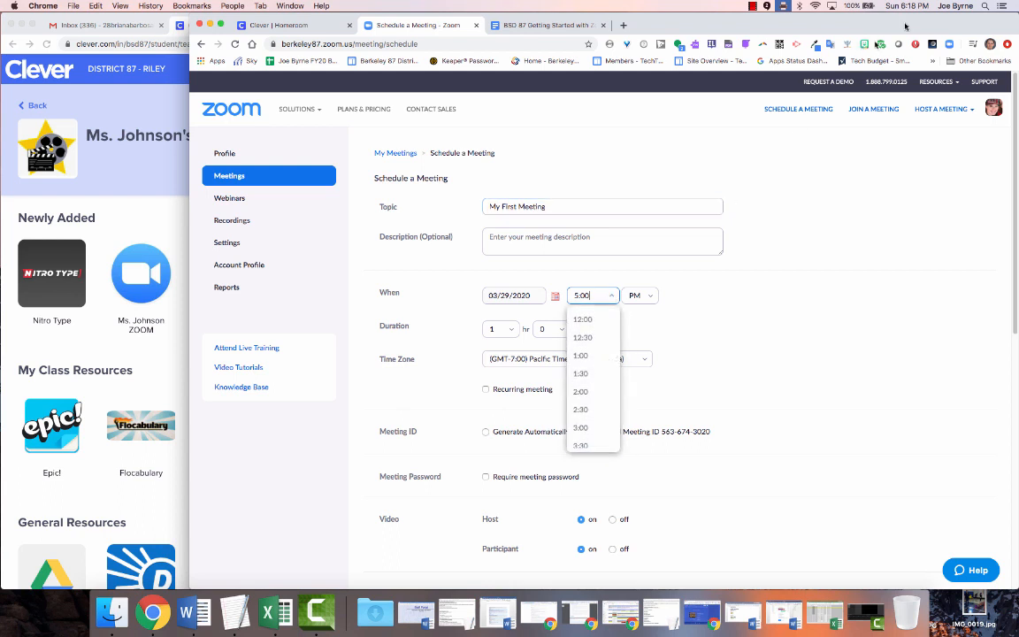
pyautogui.scroll(-2, 597, 389)
pyautogui.scroll(-3, 588, 394)
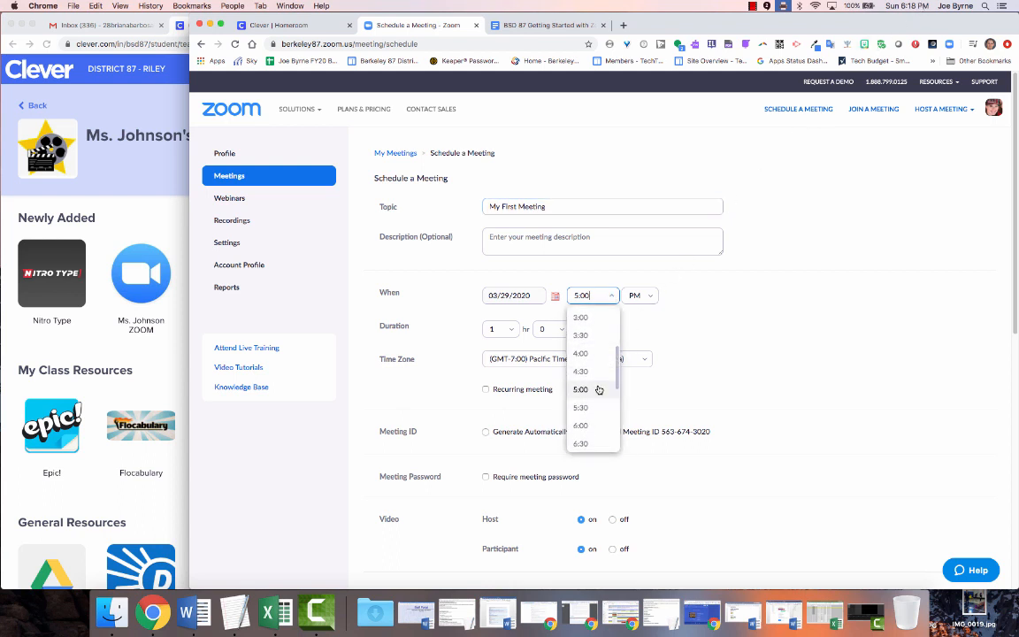
pyautogui.click(584, 421)
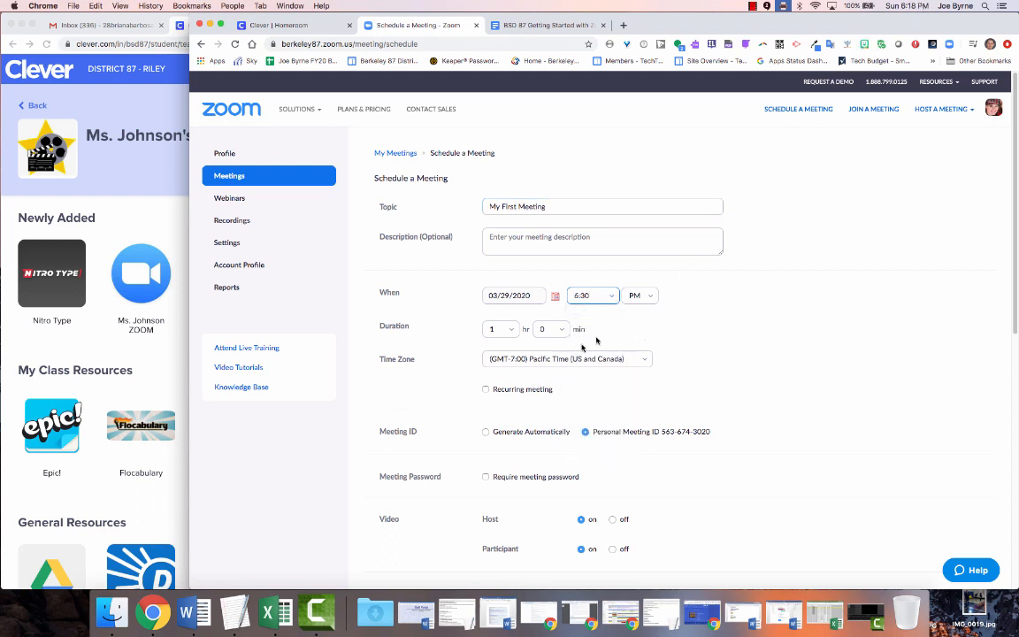
pyautogui.click(500, 329)
pyautogui.click(501, 352)
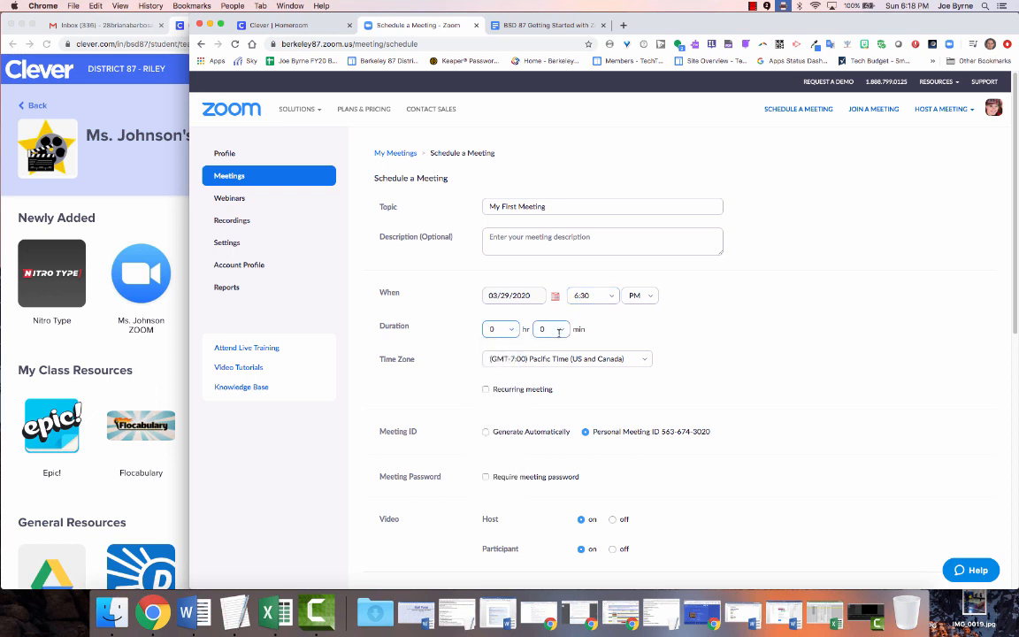
pyautogui.click(550, 329)
pyautogui.click(548, 387)
# - Set the meeting's time zone to (GMT-5:00) Central Time (US and Canada)
pyautogui.click(528, 359)
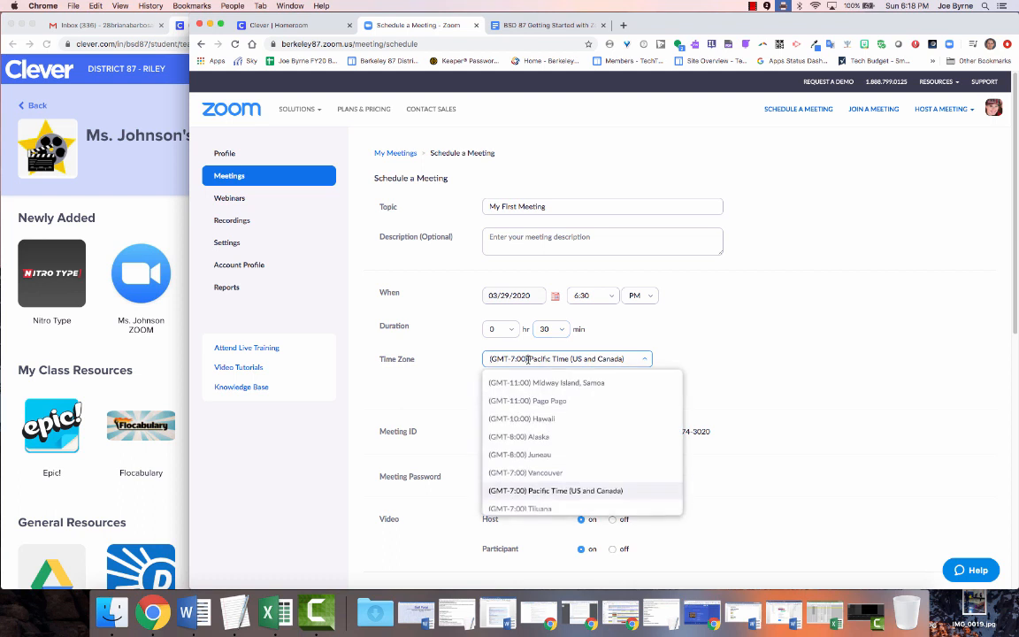
pyautogui.write('cent')
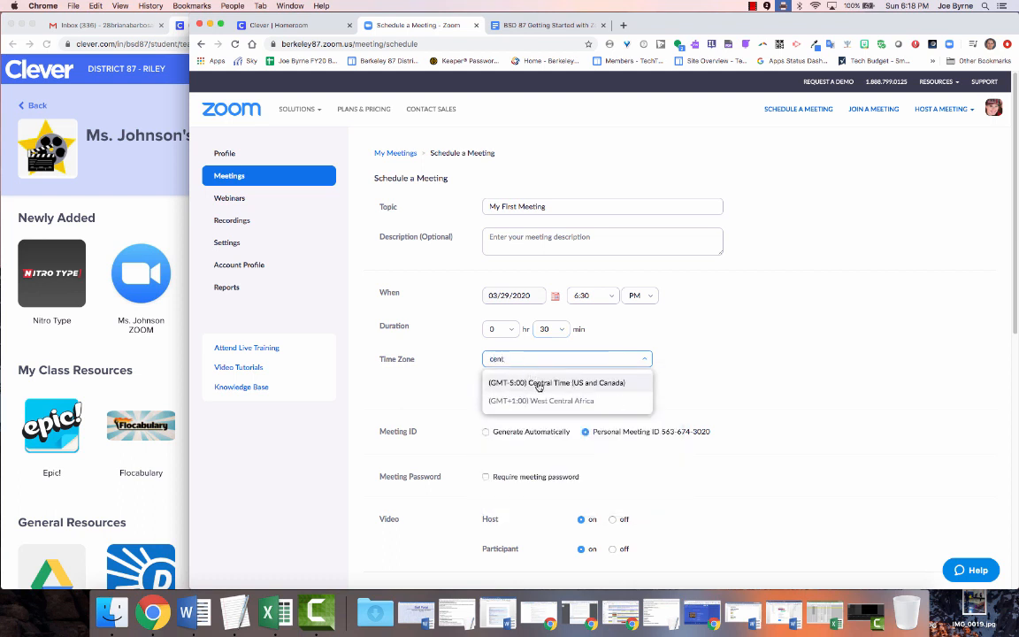
pyautogui.click(540, 387)
# - Consult the BSD 87 Getting Started with Zoom document and return to the meeting scheduling form
pyautogui.scroll(-2, 716, 375)
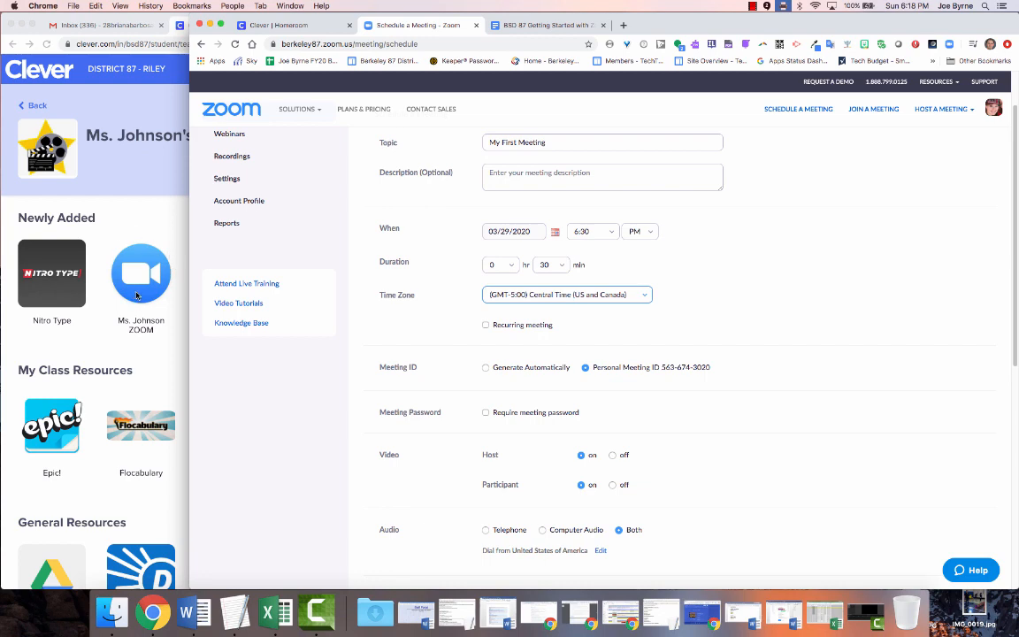
pyautogui.click(539, 25)
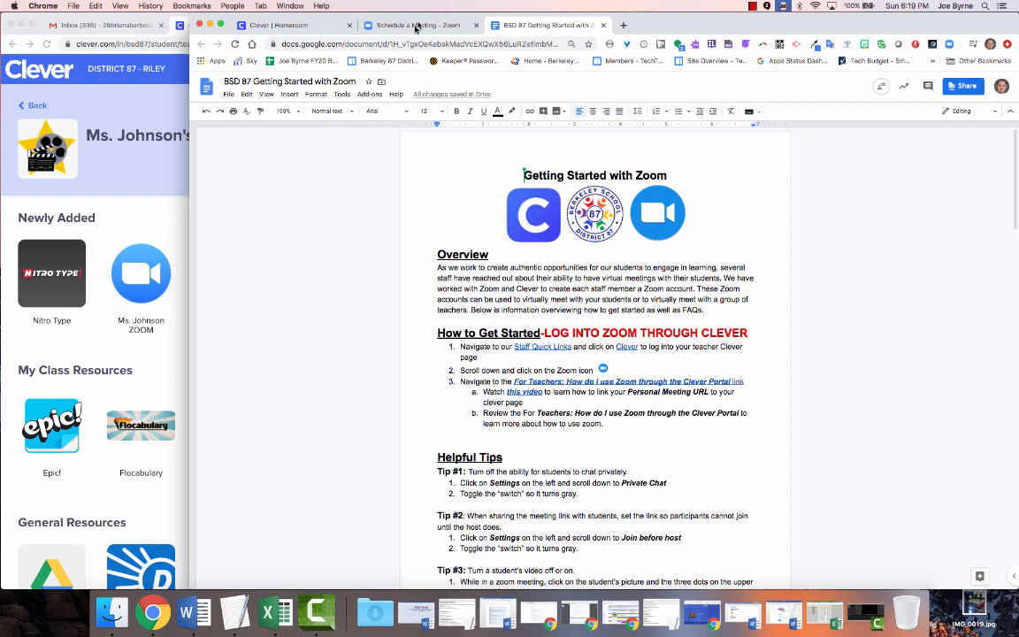
pyautogui.click(415, 25)
pyautogui.click(637, 294)
pyautogui.click(740, 298)
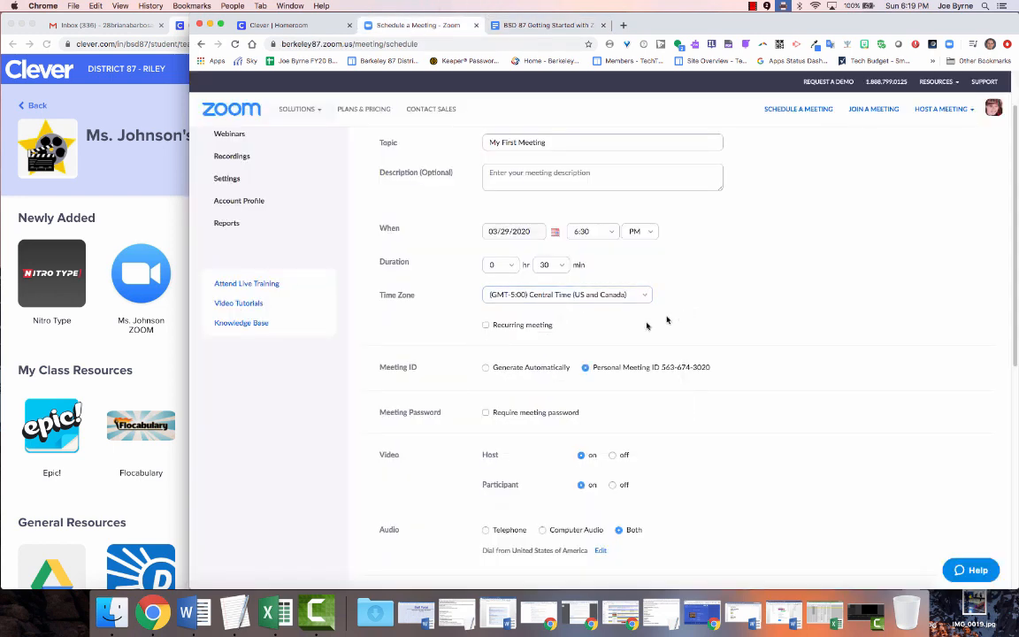
# - Review the form's meeting ID, password, video and audio choices and the Meeting Options, including the note on muting participants upon entry
pyautogui.scroll(-3, 672, 327)
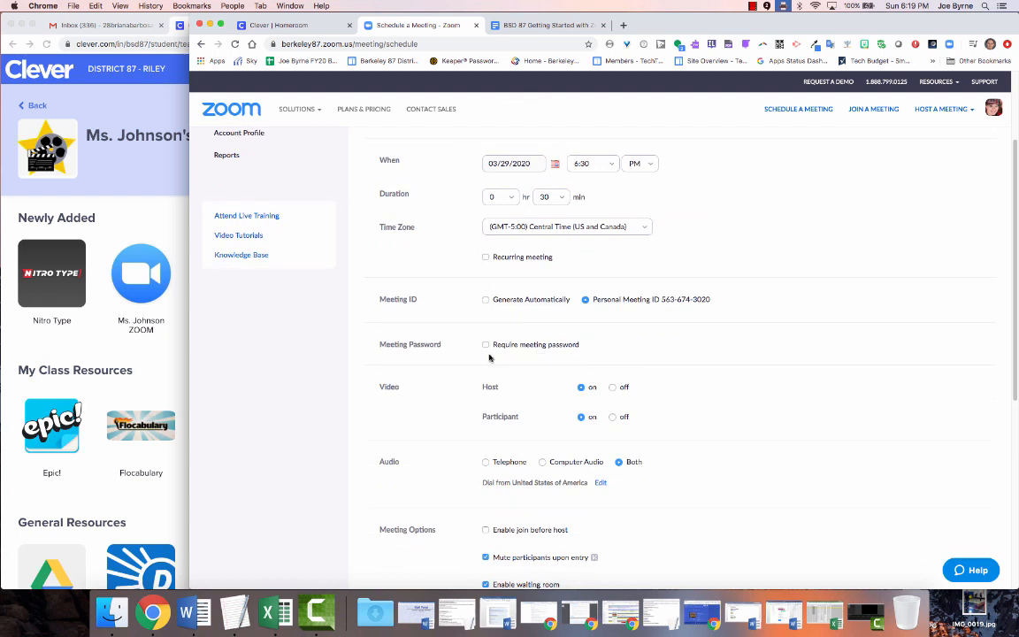
pyautogui.scroll(-2, 570, 351)
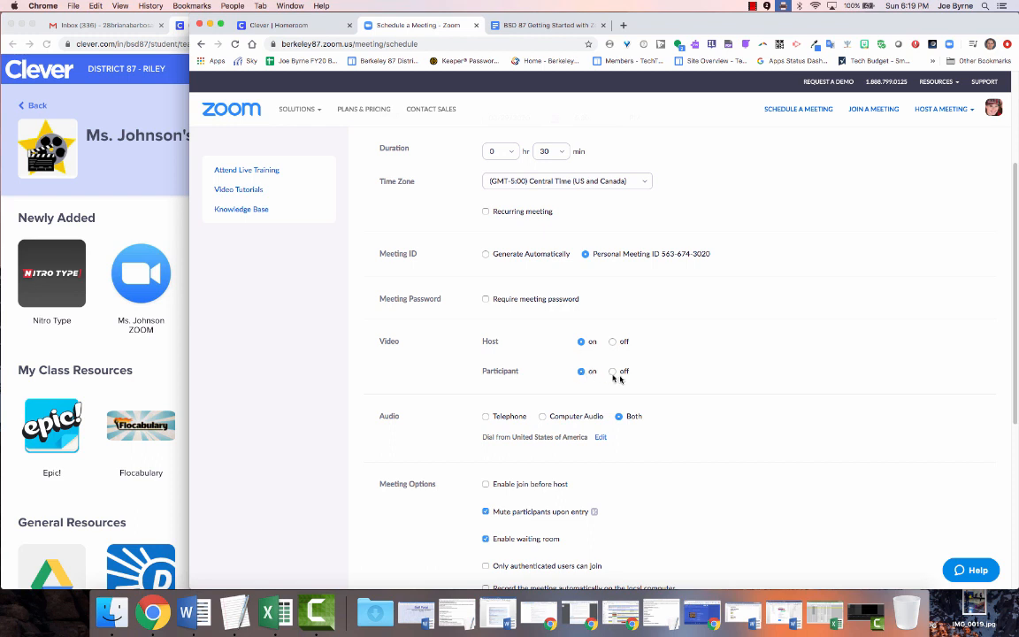
pyautogui.scroll(-2, 683, 346)
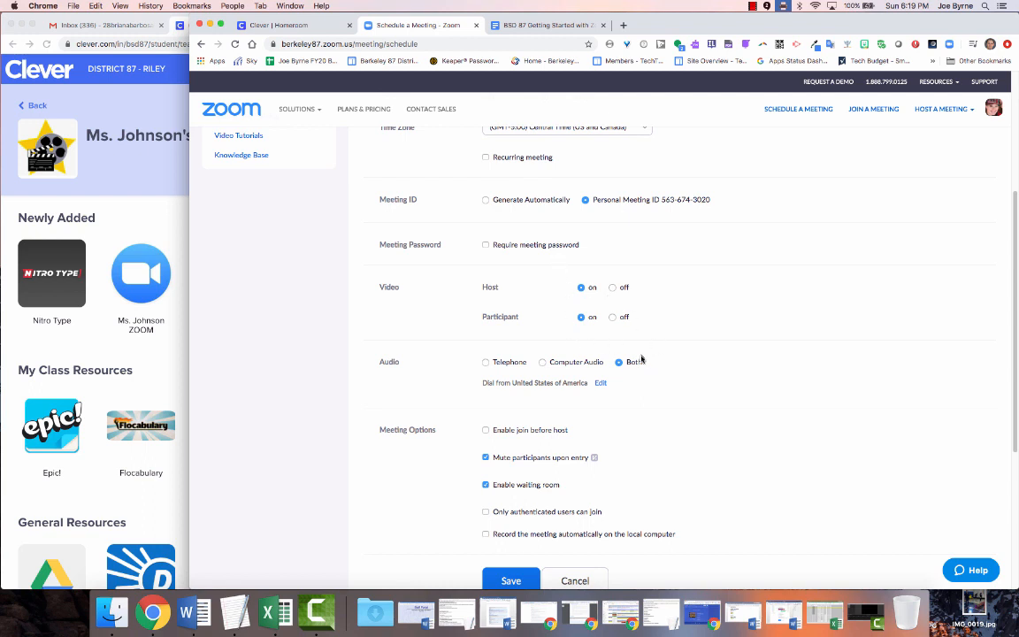
pyautogui.scroll(-3, 673, 416)
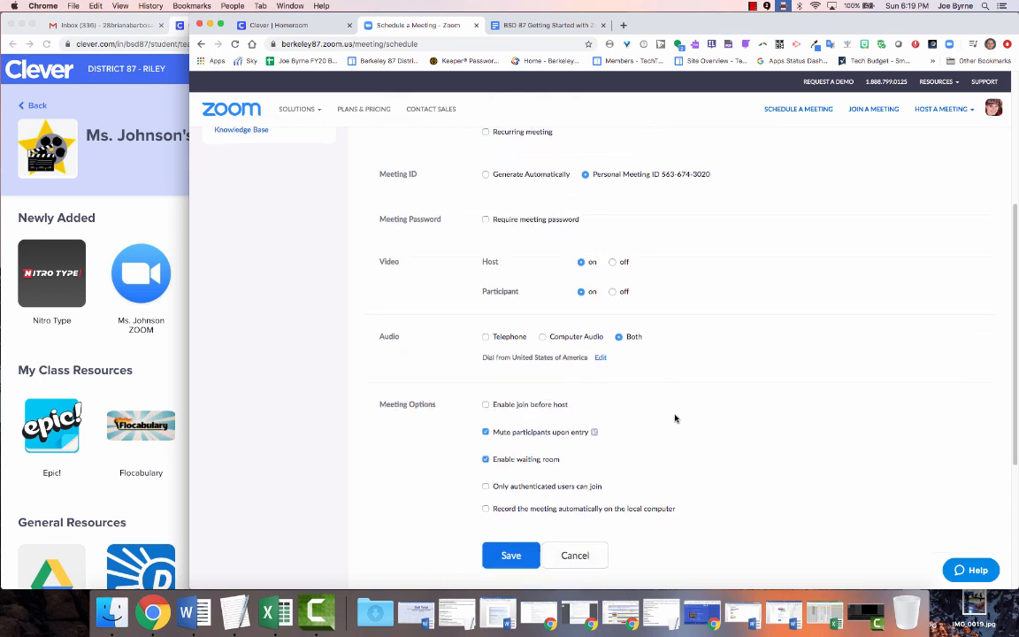
pyautogui.scroll(-2, 476, 373)
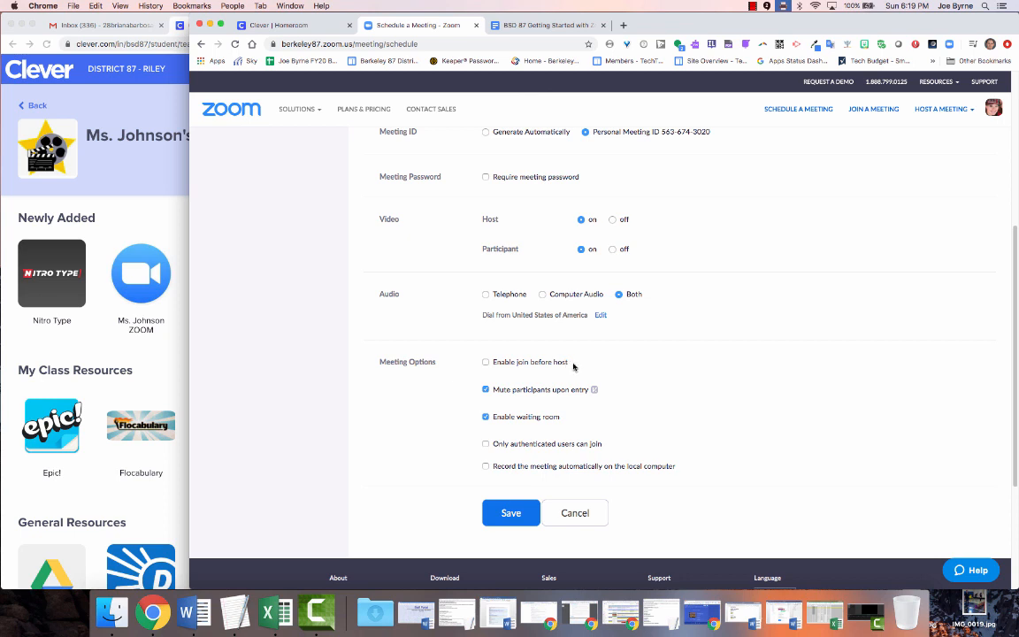
pyautogui.scroll(-1, 576, 367)
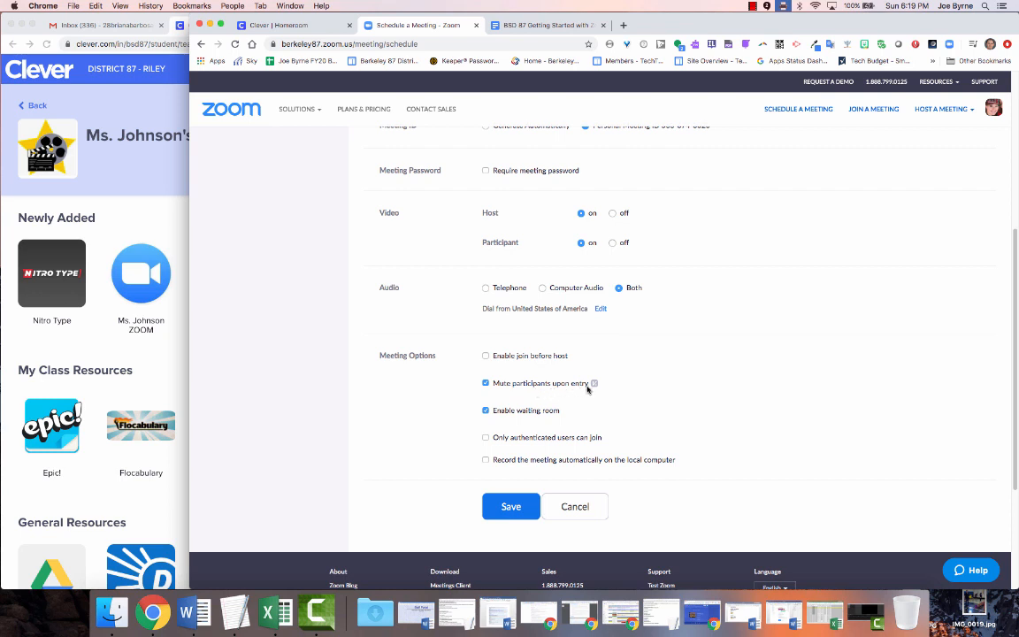
pyautogui.moveTo(595, 387)
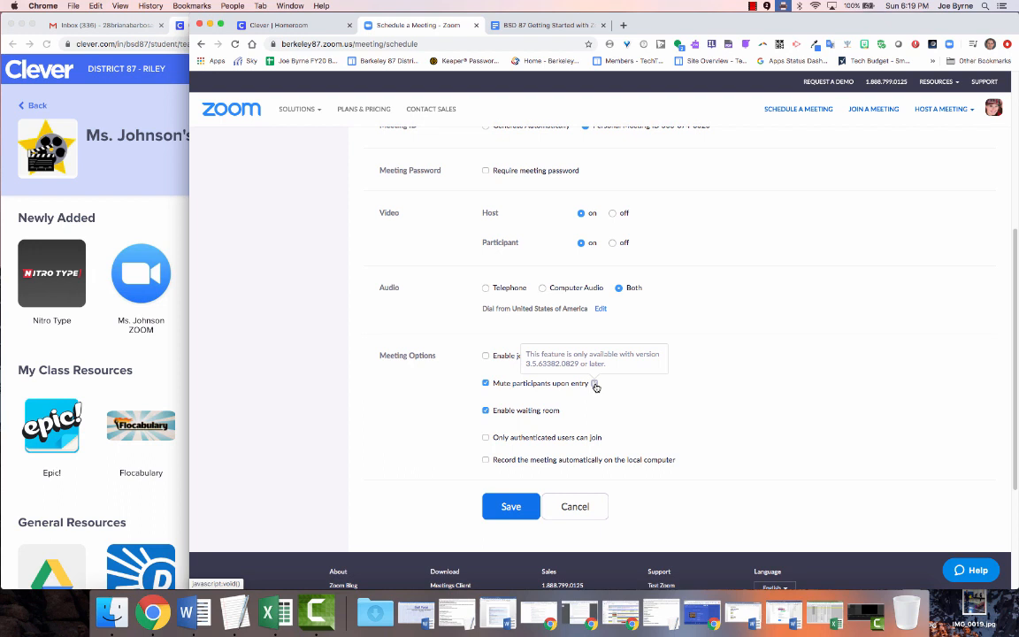
pyautogui.scroll(-1, 636, 398)
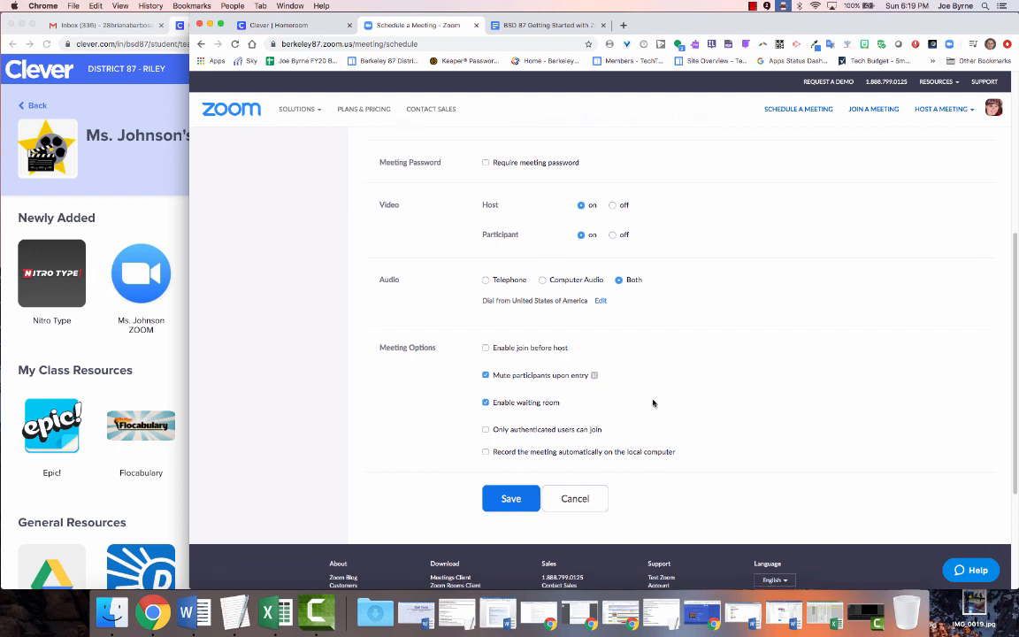
pyautogui.scroll(-1, 653, 402)
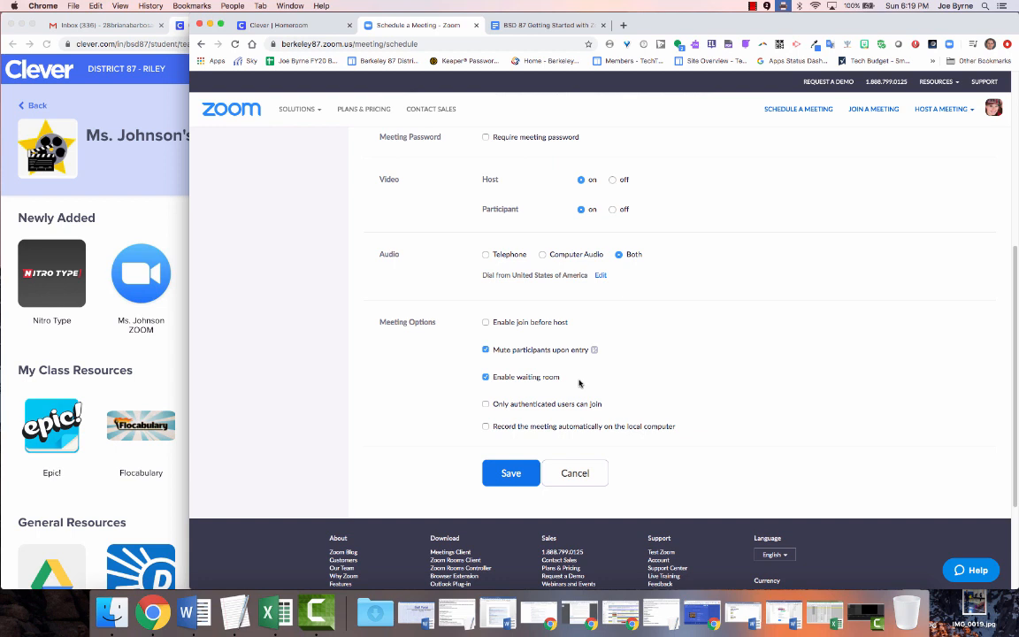
pyautogui.scroll(-1, 579, 387)
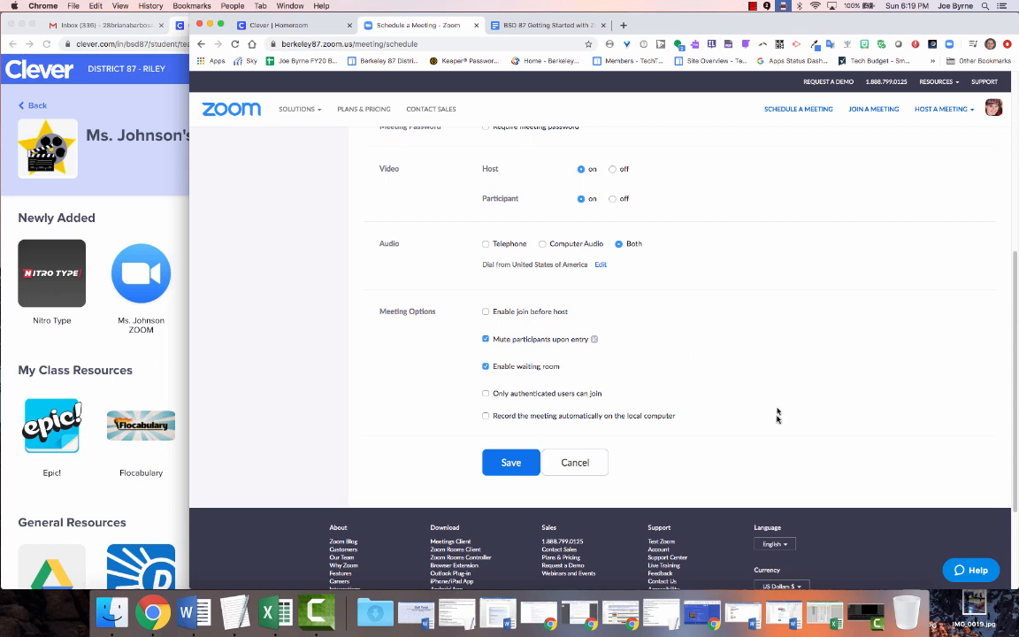
# - Save the scheduled meeting and start it as host in the Zoom desktop app
pyautogui.click(513, 462)
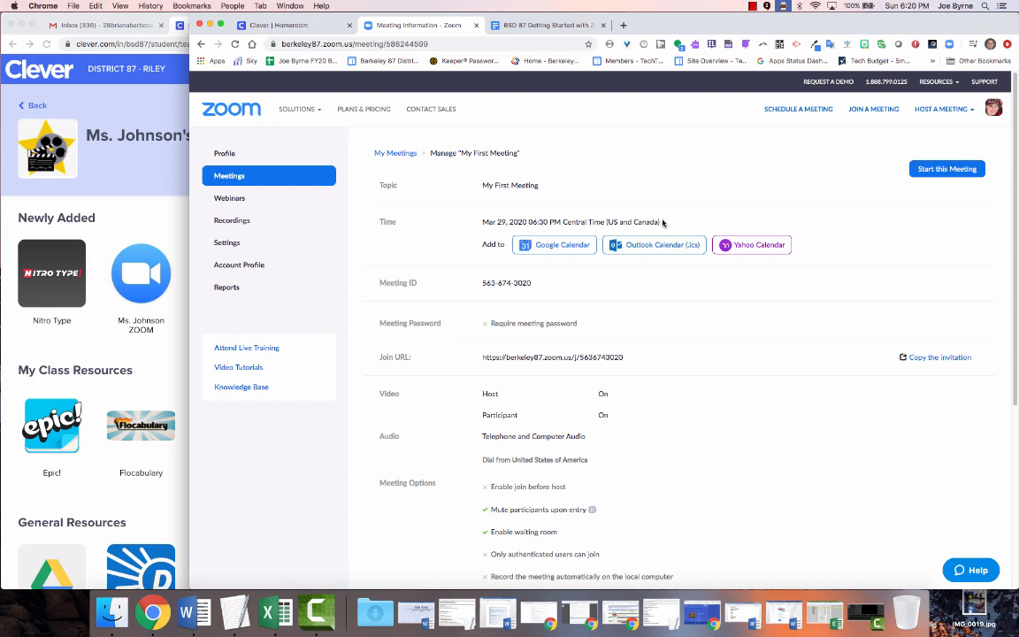
pyautogui.click(940, 169)
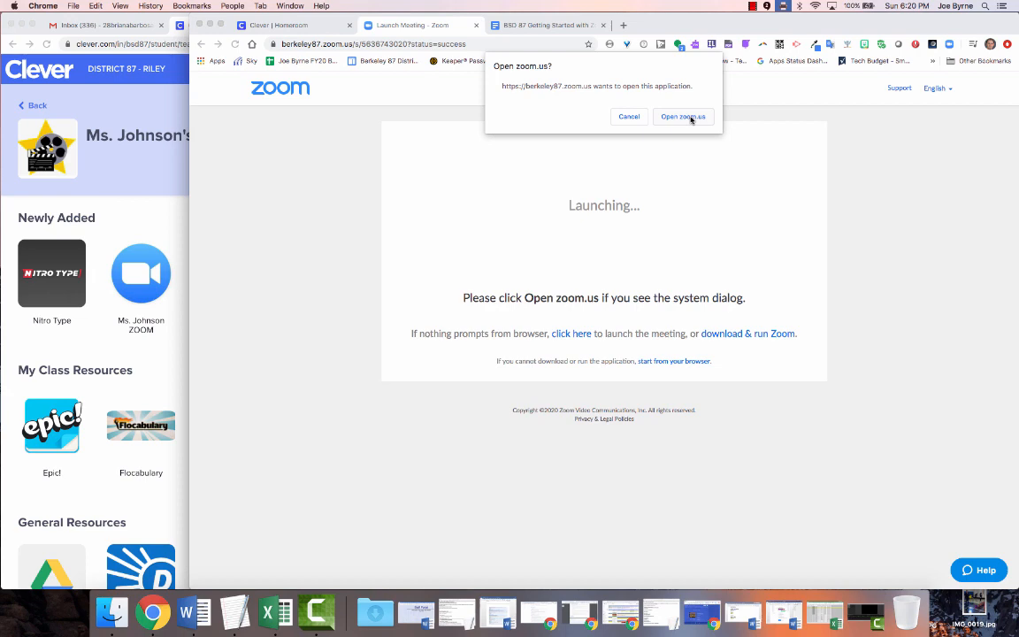
pyautogui.click(683, 117)
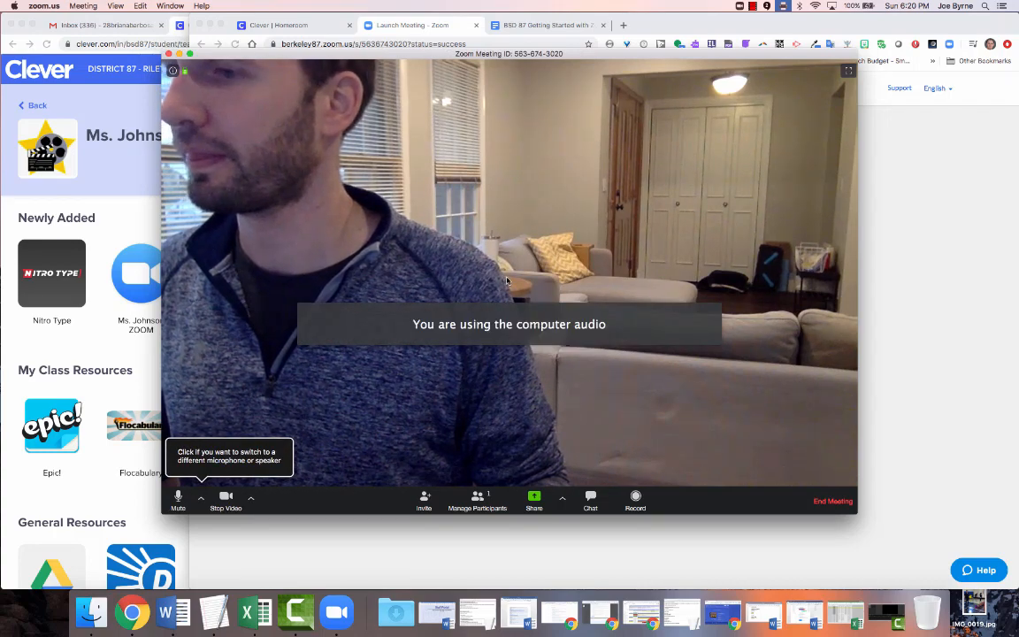
# - Switch to the student's Clever class page, open the teacher's Zoom link, and join from the browser instead of the app
pyautogui.click(138, 220)
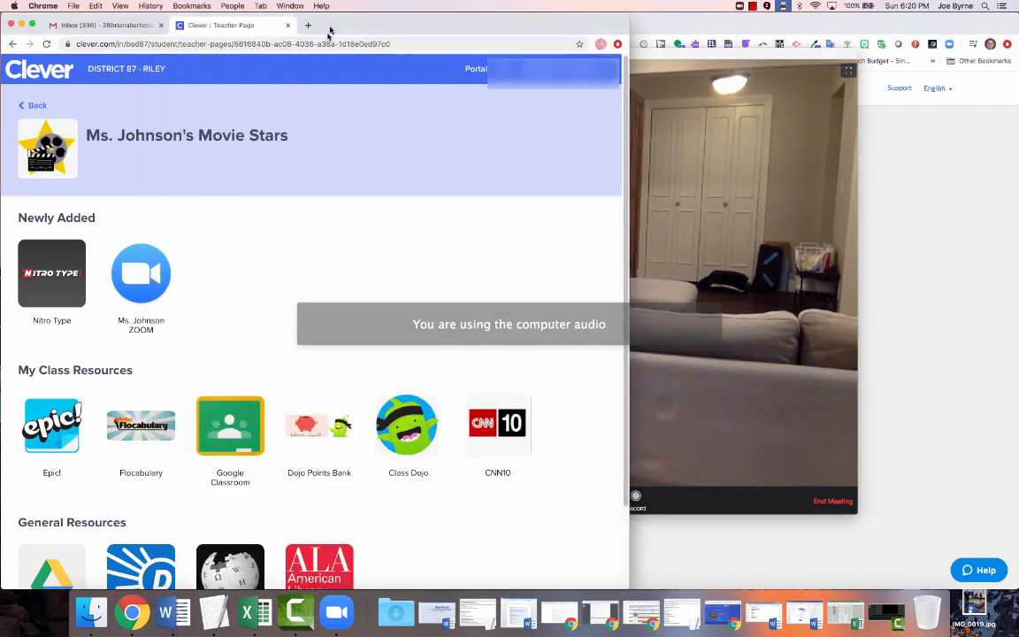
pyautogui.moveTo(328, 27); pyautogui.dragTo(338, 27)
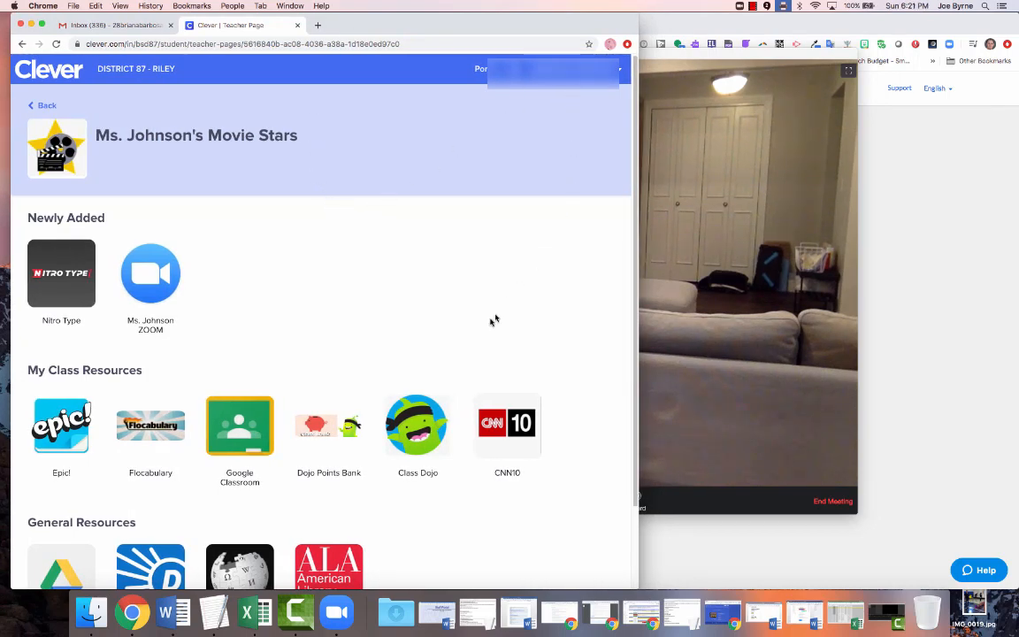
pyautogui.click(152, 276)
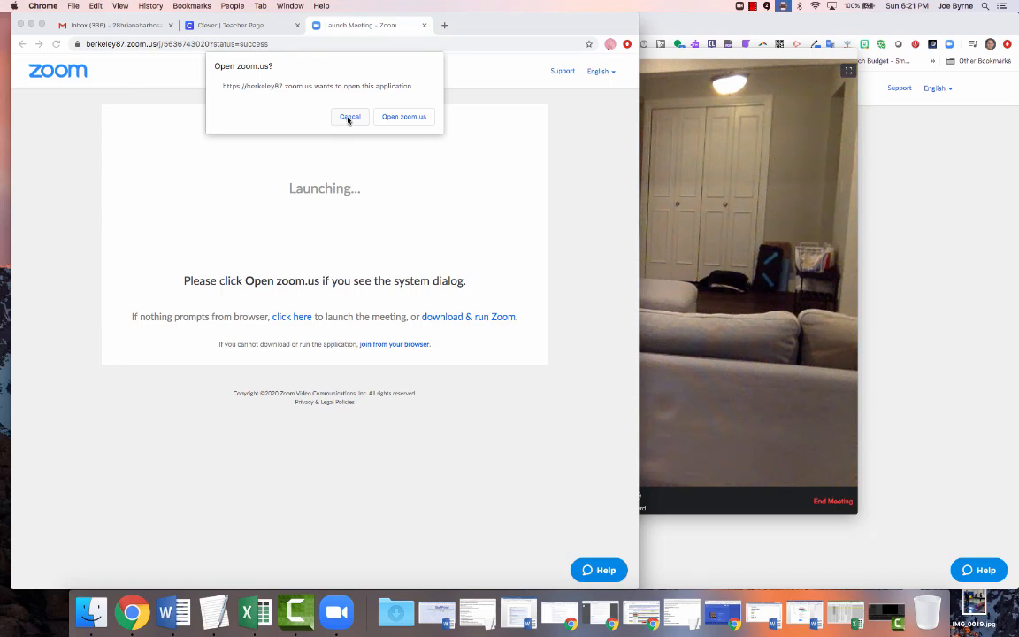
pyautogui.click(348, 117)
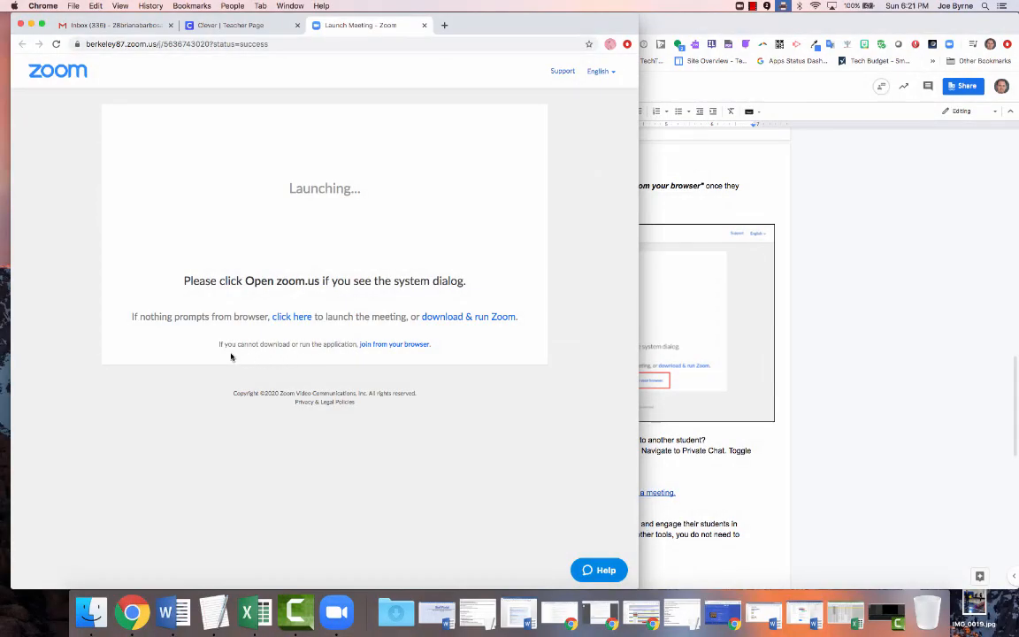
pyautogui.click(402, 347)
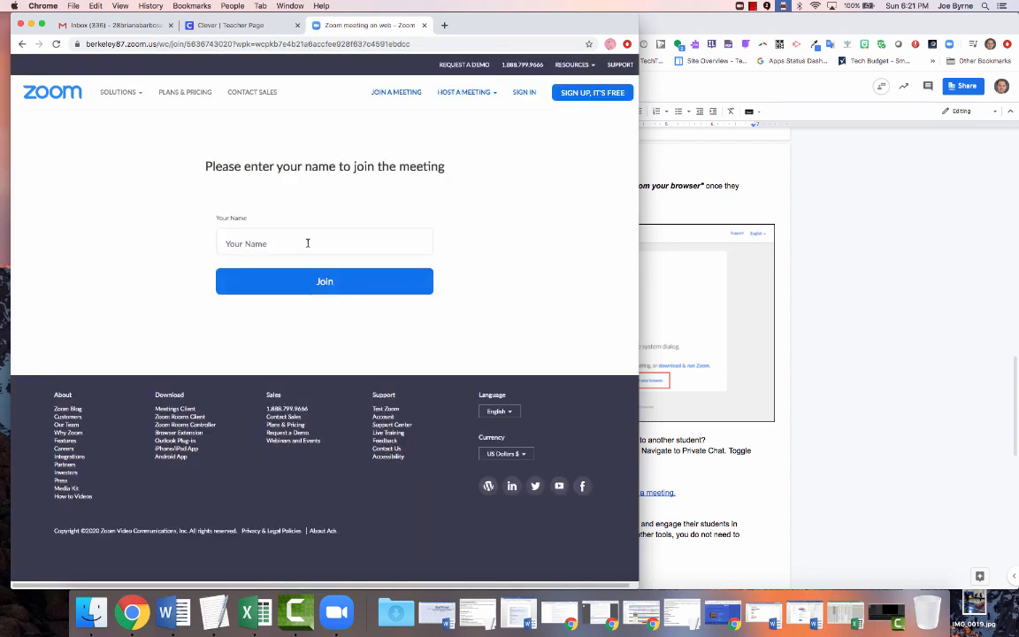
# - Enter the student's first name and join the meeting as a participant
pyautogui.click(308, 242)
pyautogui.write('Brianna')
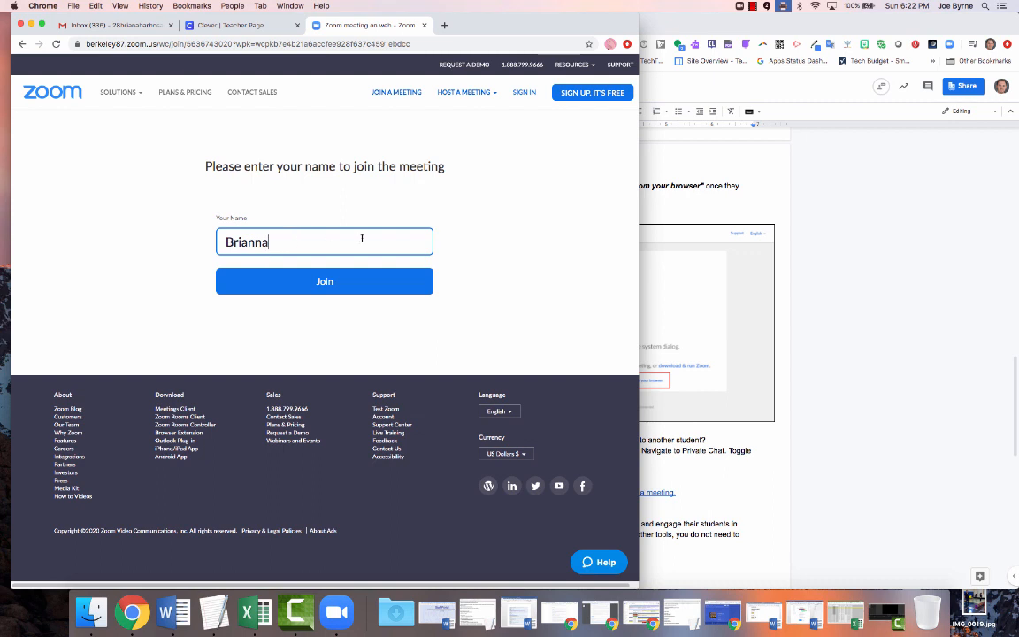
pyautogui.click(290, 284)
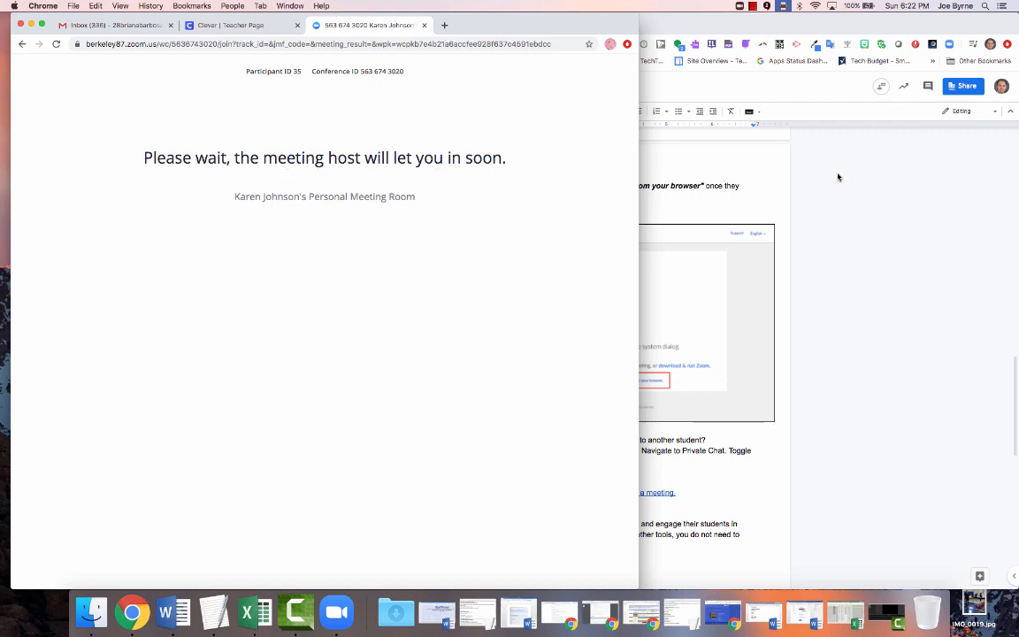
# - Move the document window down and bring the host's Zoom meeting window up into full view
pyautogui.click(837, 177)
pyautogui.moveTo(677, 25); pyautogui.dragTo(676, 103)
pyautogui.moveTo(671, 56); pyautogui.dragTo(673, 23)
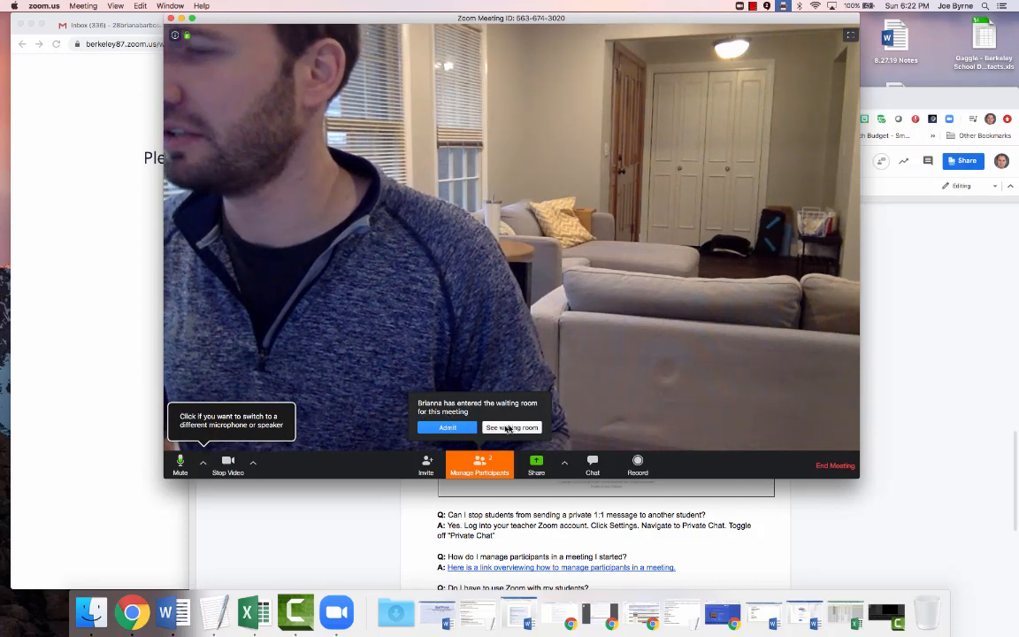
# - Admit the waiting student to the host's meeting and show the list of participants
pyautogui.click(451, 428)
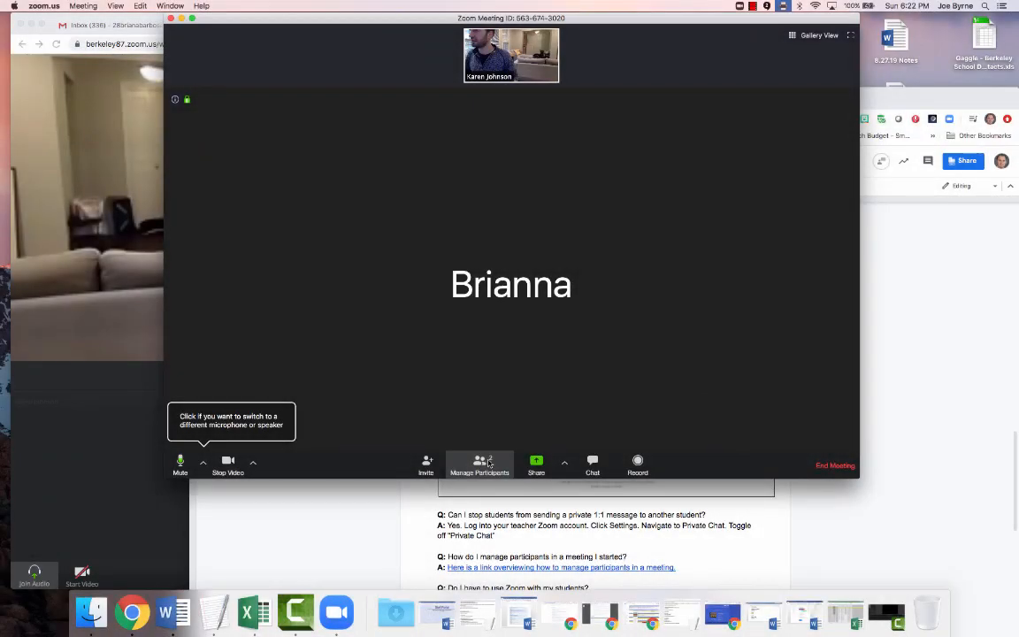
pyautogui.click(488, 462)
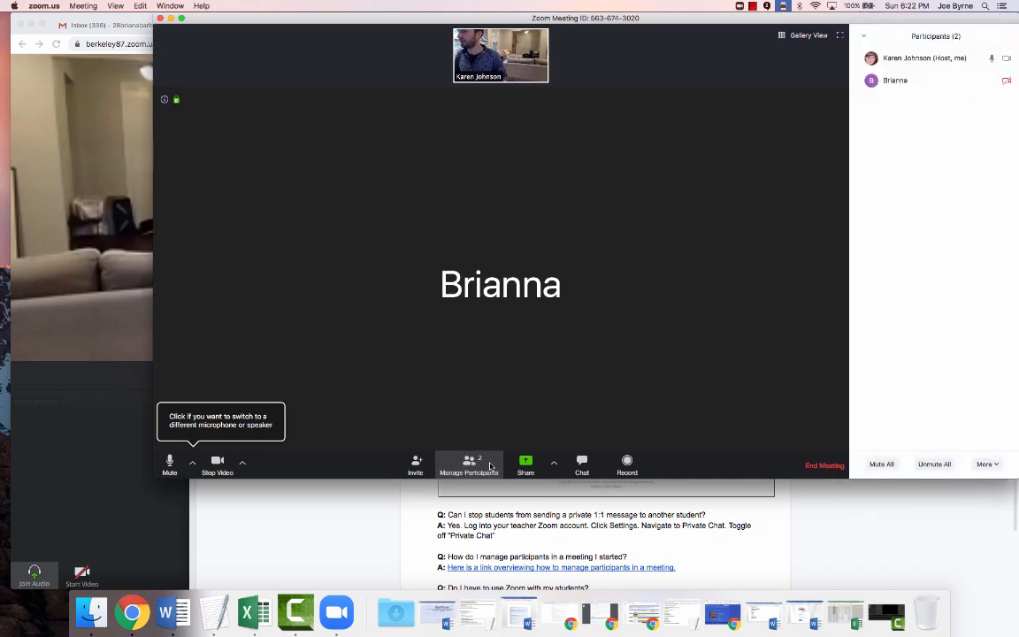
# - In the student's browser meeting, join audio by computer, allow microphone access and unmute the student
pyautogui.click(142, 283)
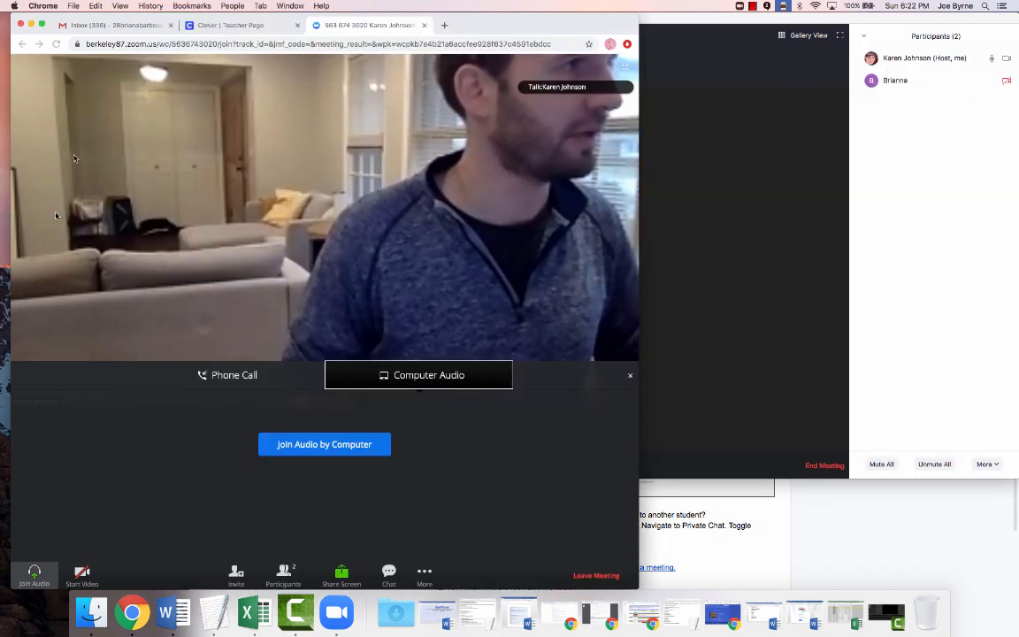
pyautogui.click(306, 447)
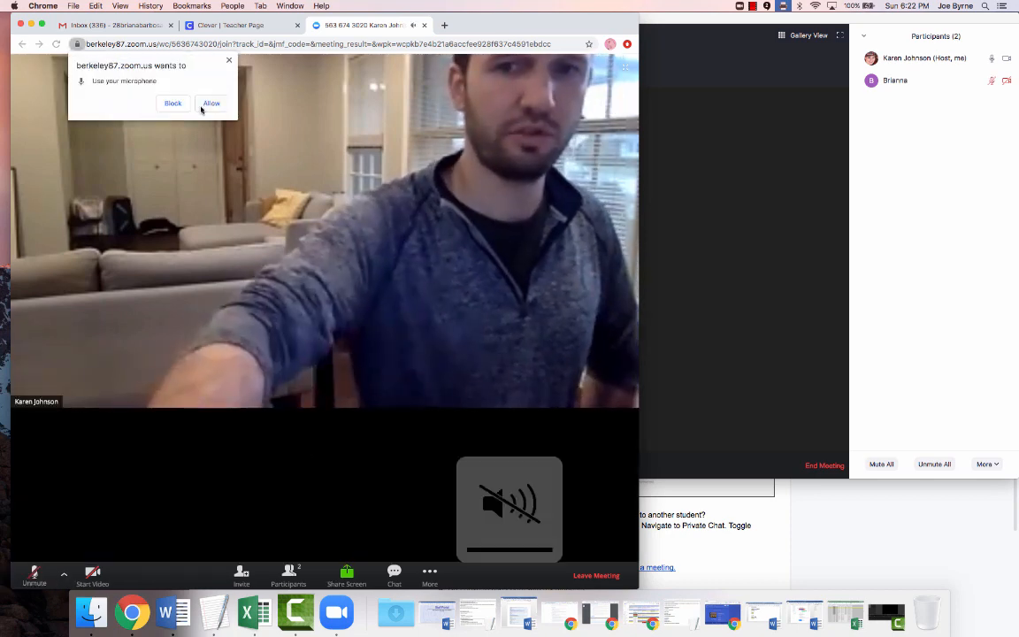
pyautogui.click(203, 105)
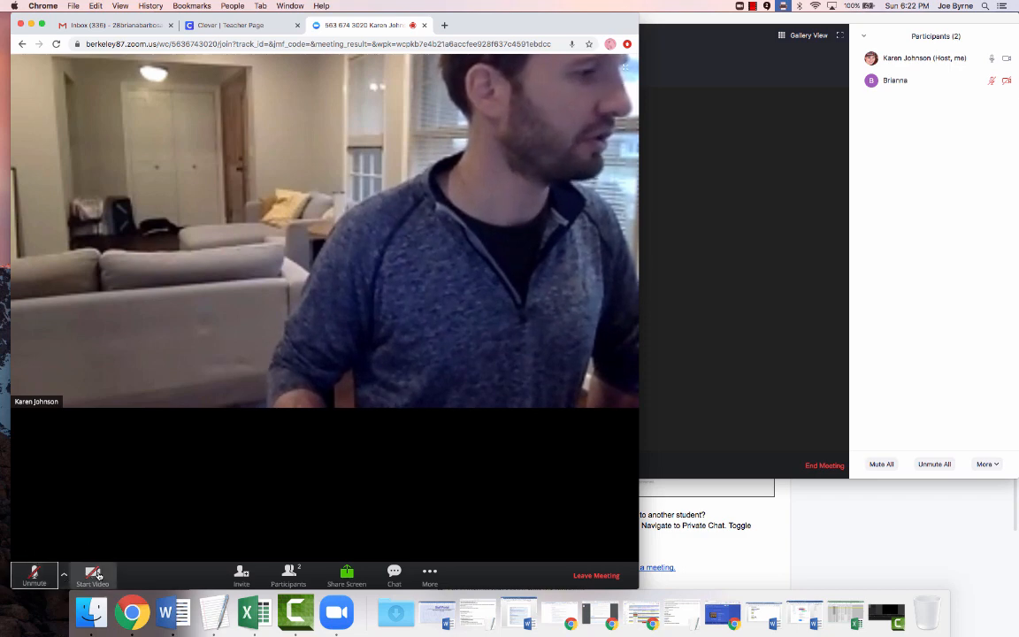
pyautogui.click(51, 577)
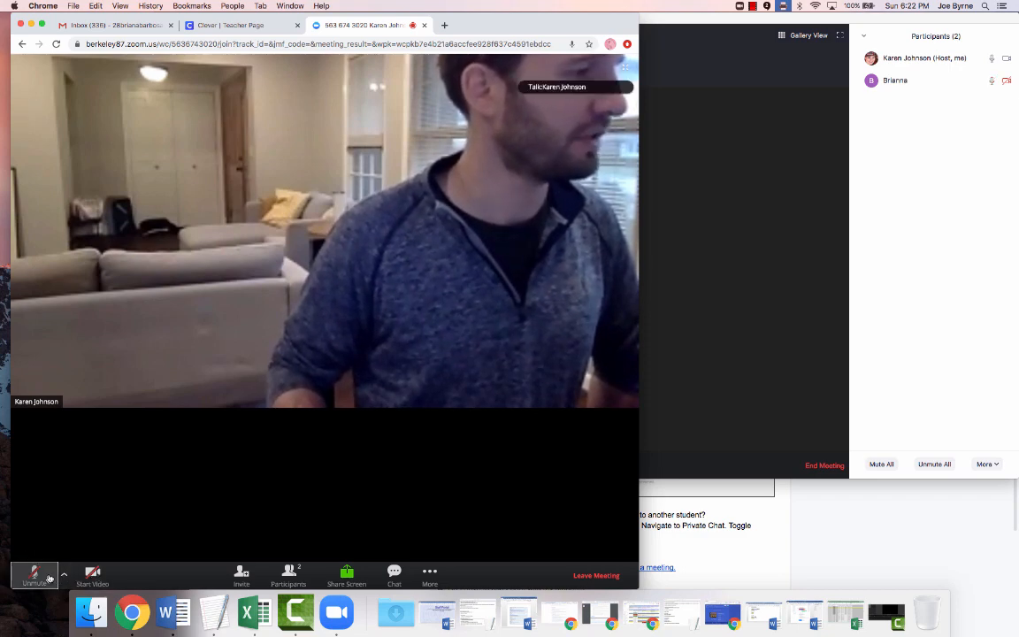
# - Start the student's video with camera access allowed, and check the video in both the host's and the student's meeting windows
pyautogui.click(92, 575)
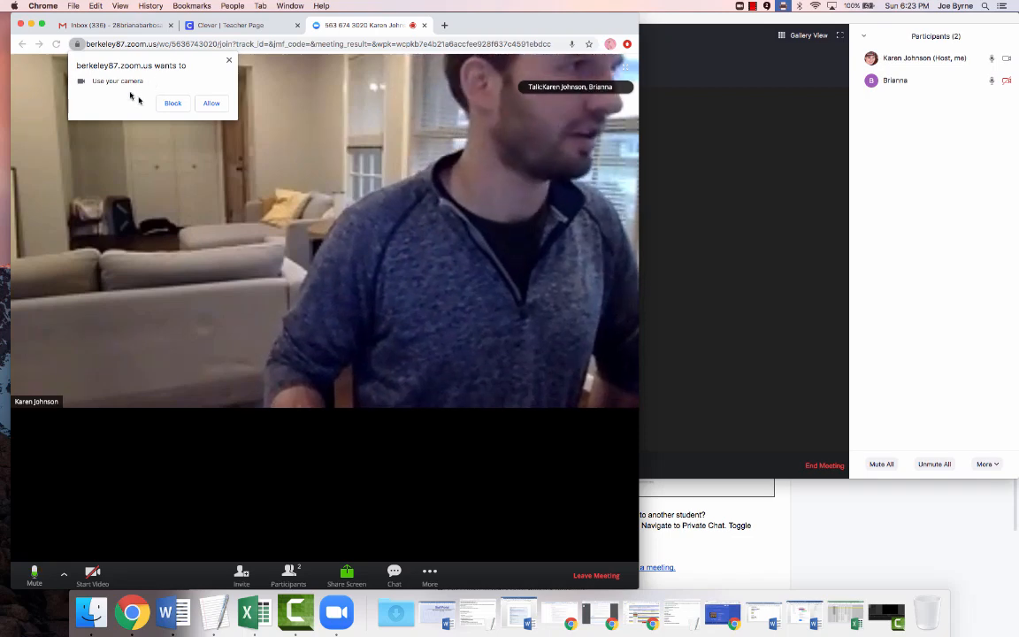
pyautogui.click(212, 103)
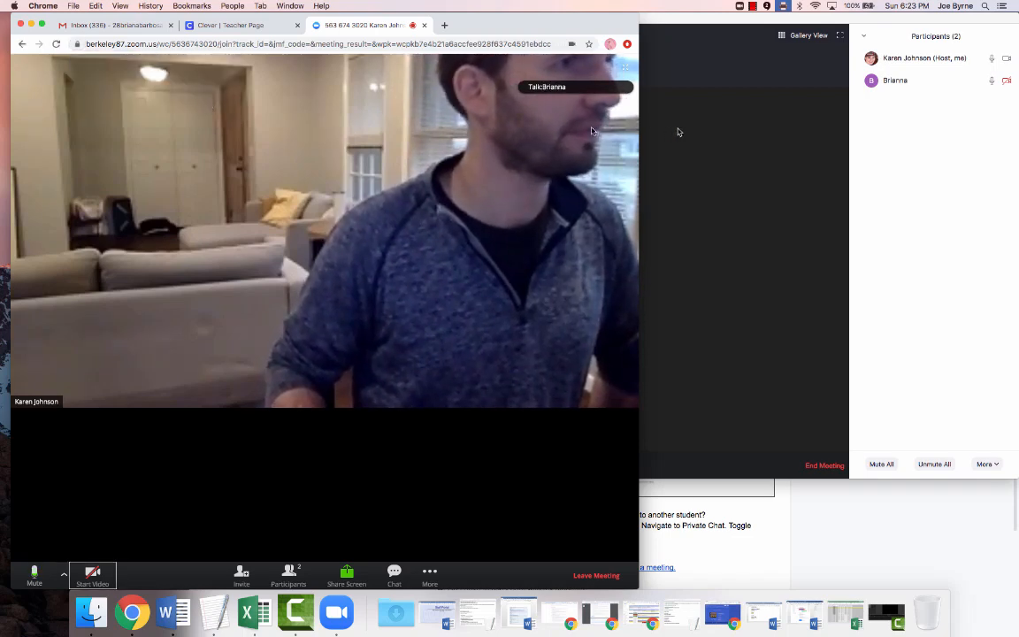
pyautogui.click(679, 132)
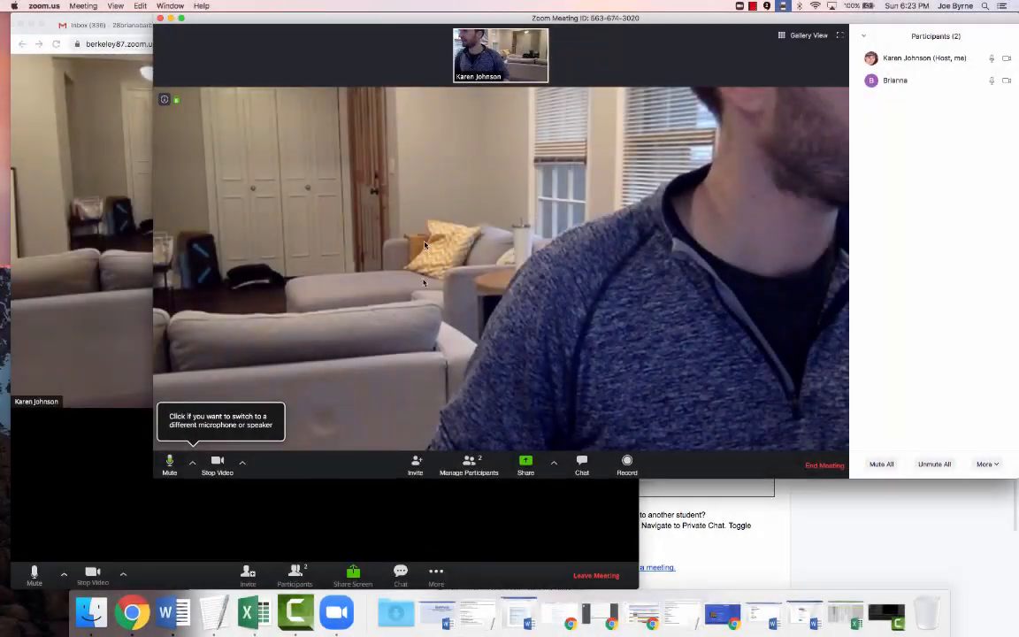
pyautogui.click(45, 199)
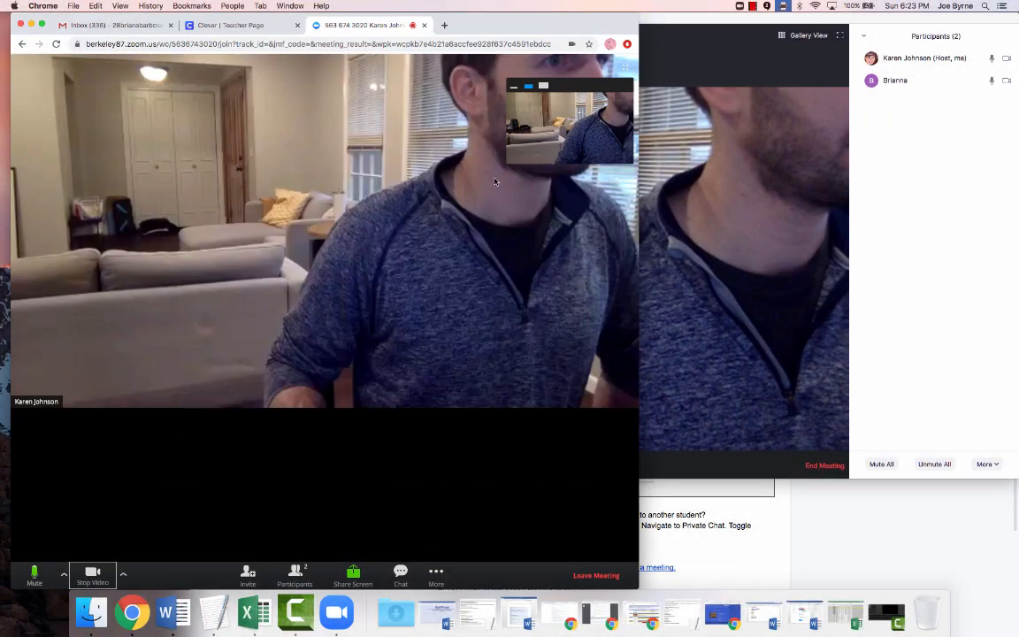
pyautogui.click(714, 181)
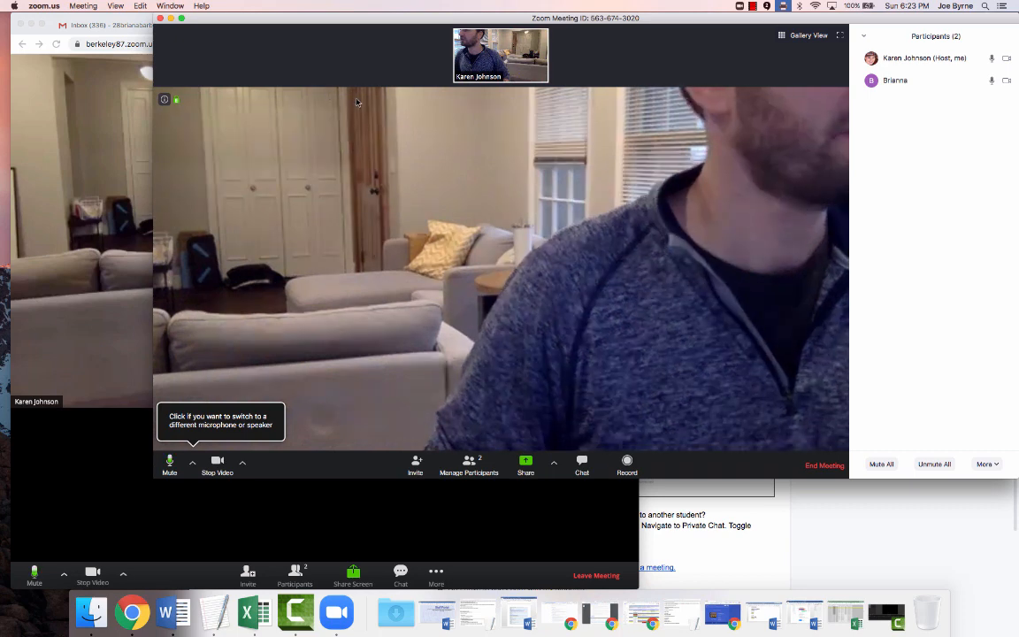
# - Stop the video and mute the microphone for both the host and the student, and return to the host's meeting window
pyautogui.click(222, 462)
pyautogui.click(169, 462)
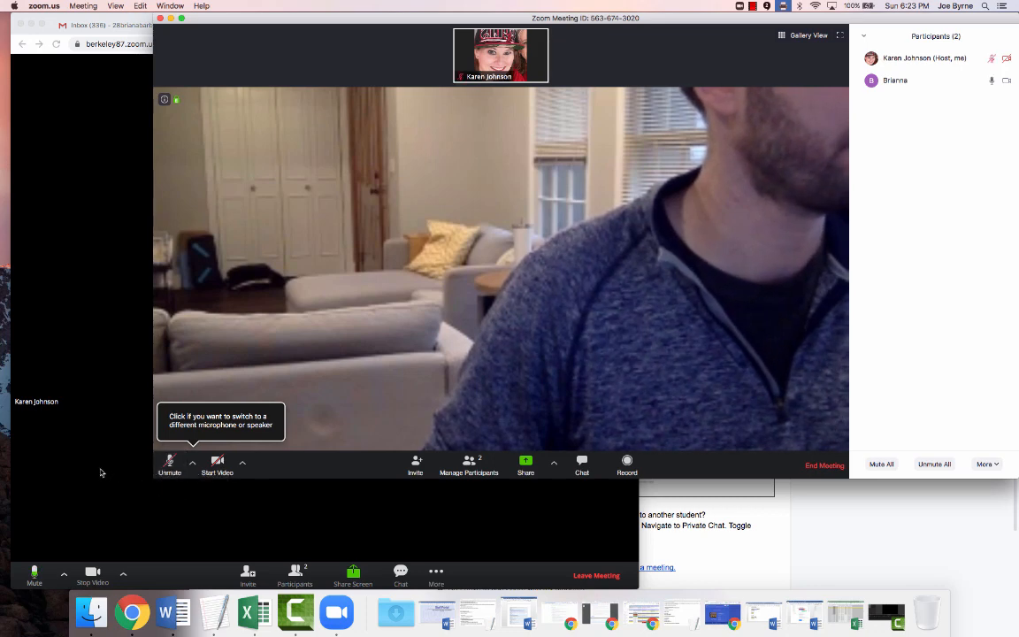
pyautogui.click(99, 428)
pyautogui.click(92, 574)
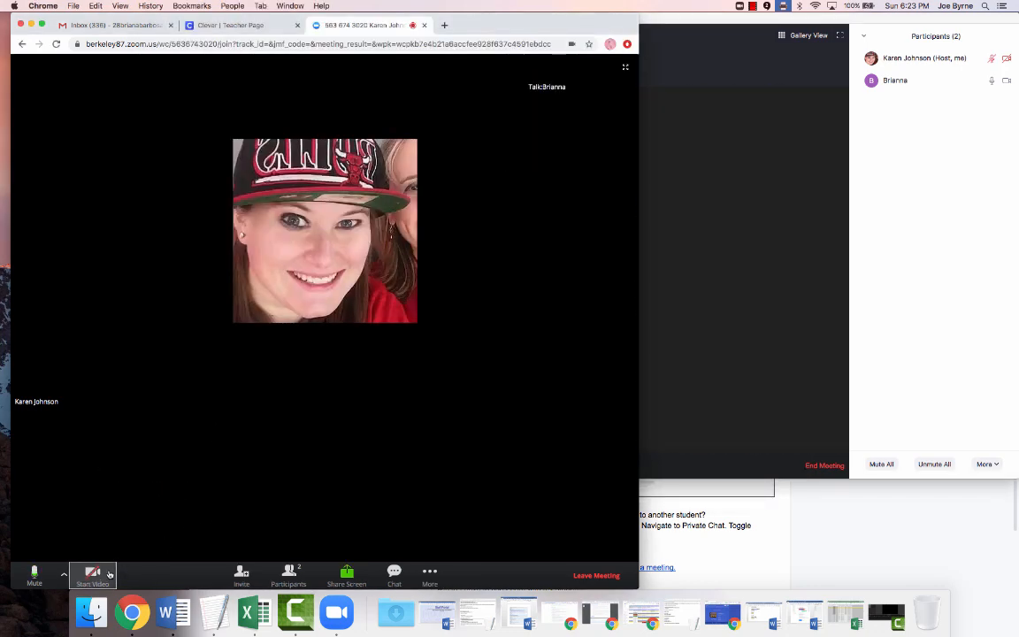
pyautogui.click(42, 574)
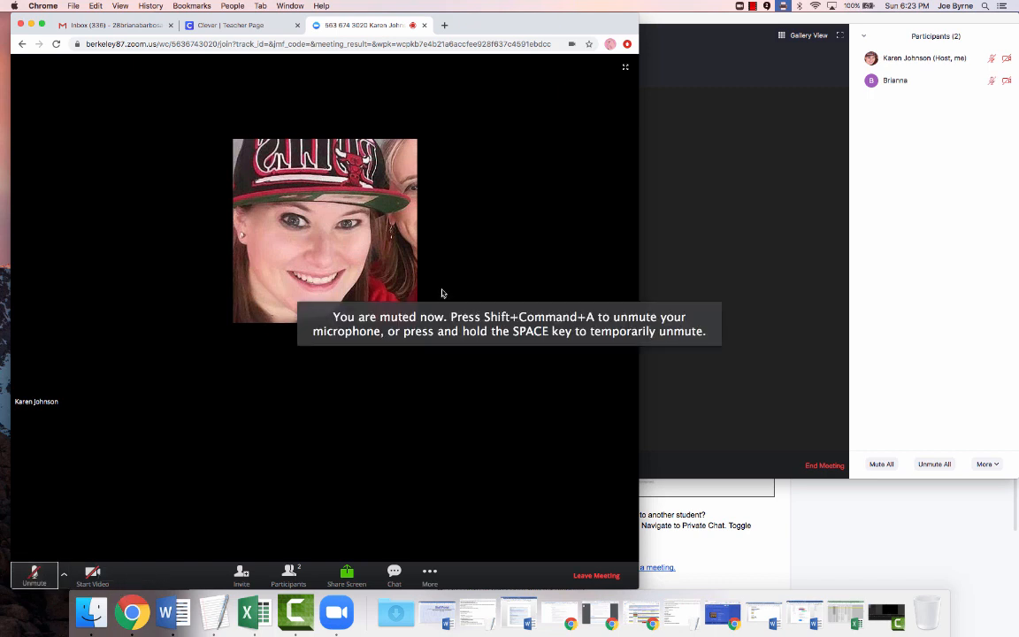
pyautogui.click(690, 220)
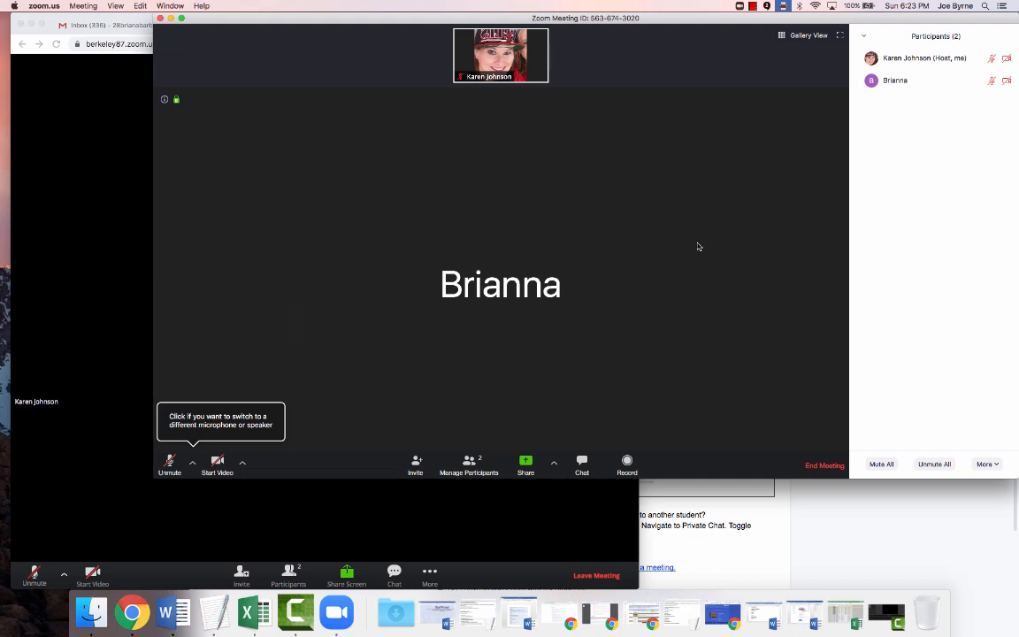
# - Switch to the BSD 87 Getting Started with Zoom document in Chrome and highlight the title on its first page
pyautogui.click(757, 557)
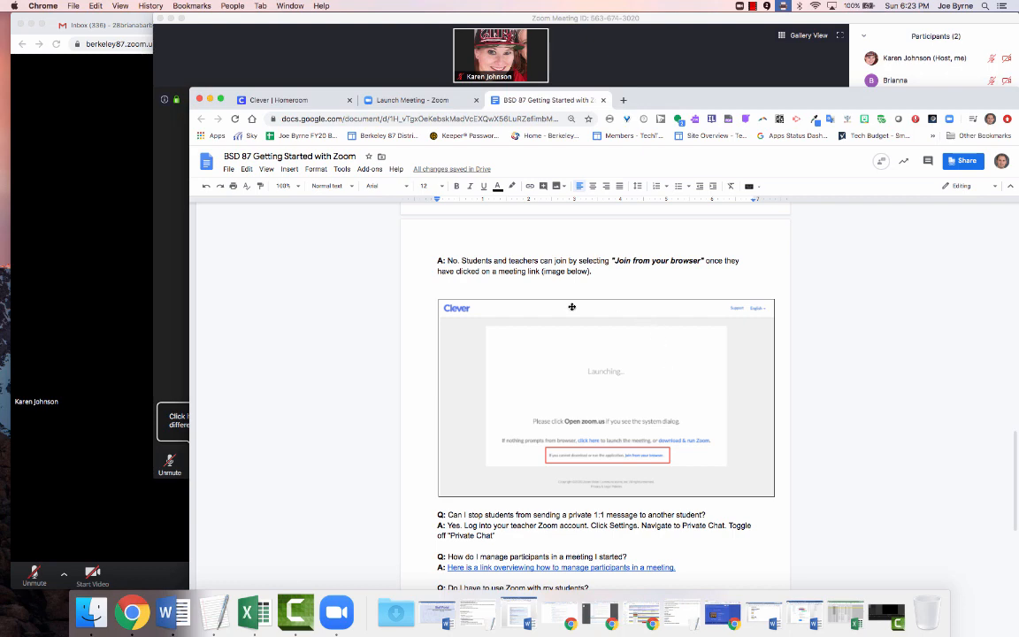
pyautogui.scroll(5, 575, 308)
pyautogui.scroll(10, 575, 308)
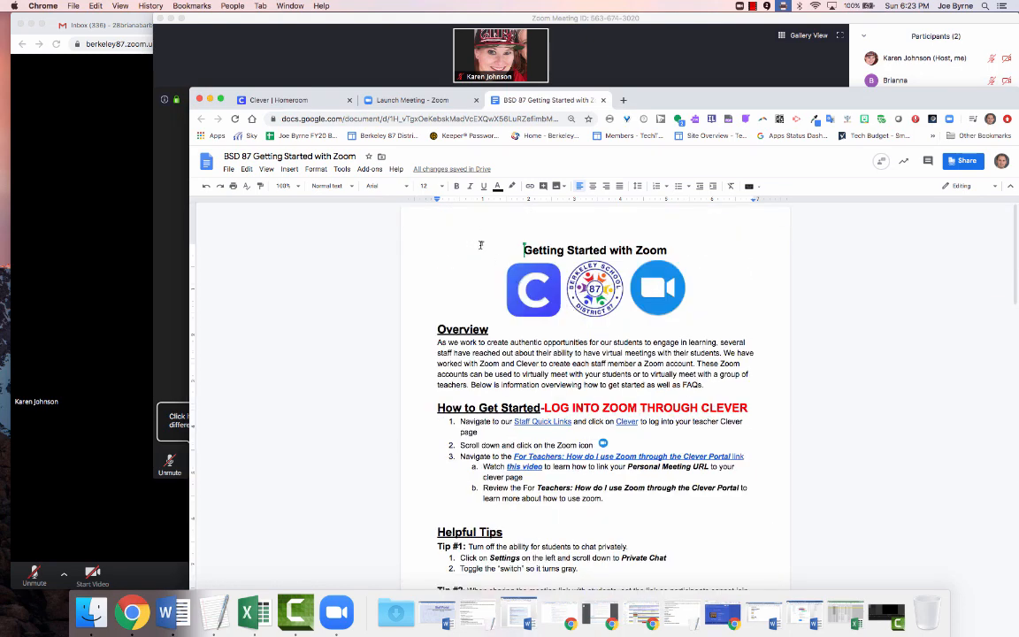
pyautogui.moveTo(524, 250); pyautogui.dragTo(686, 258)
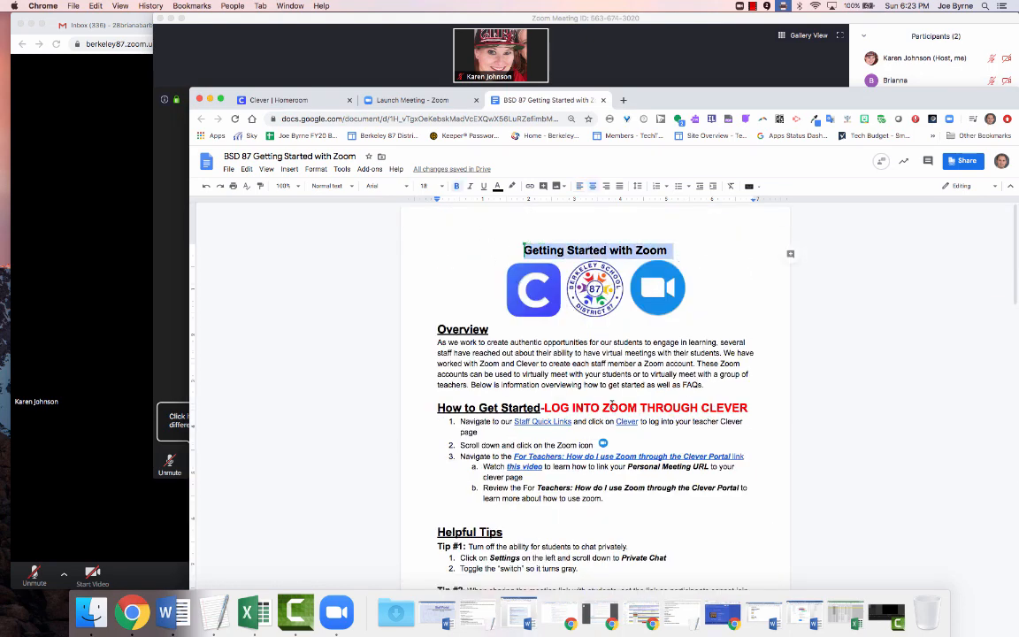